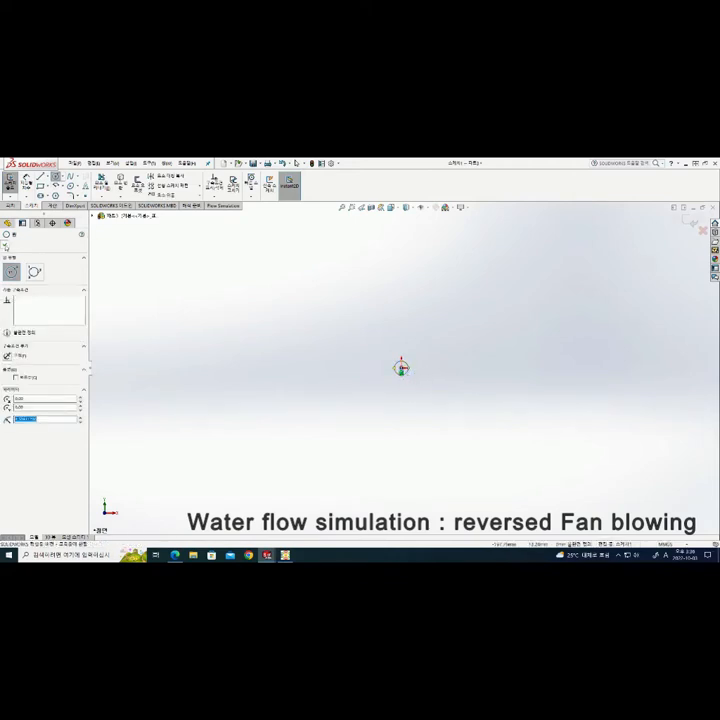
Finish the circle centred on the origin and dimension its diameter to 10 mm
key(Escape)
click(26, 182)
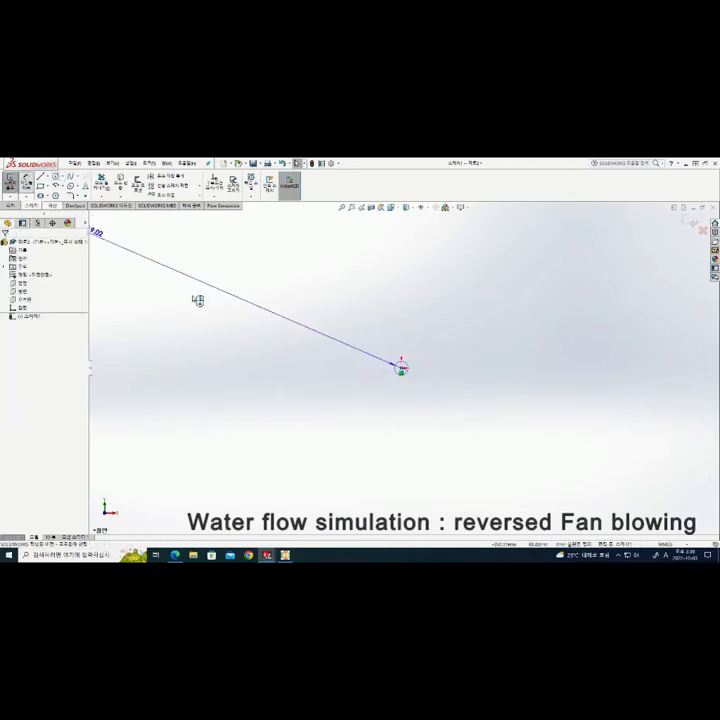
click(410, 404)
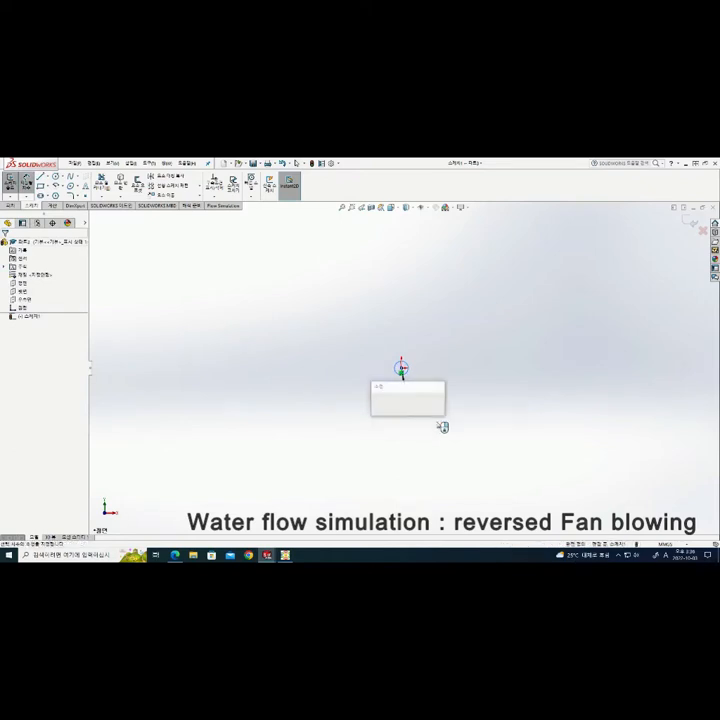
text(10)
key(Return)
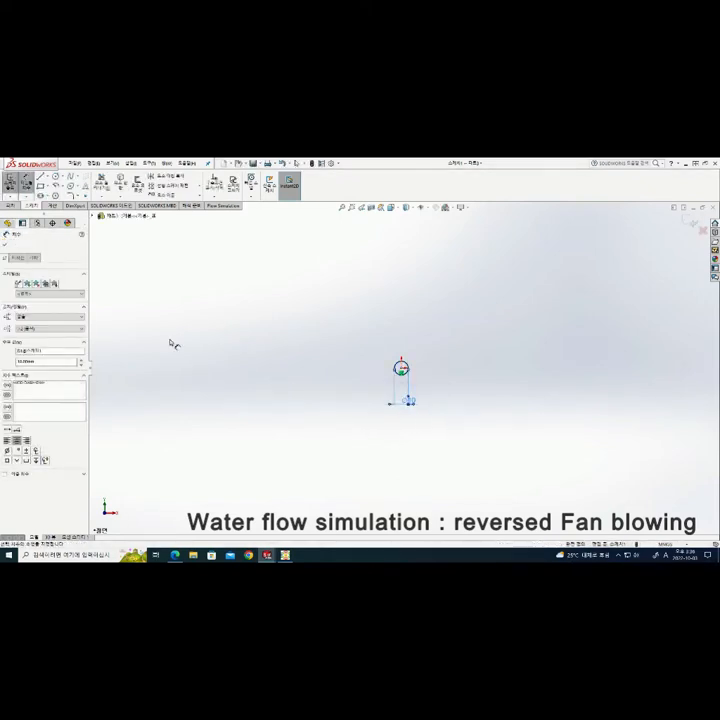
click(7, 245)
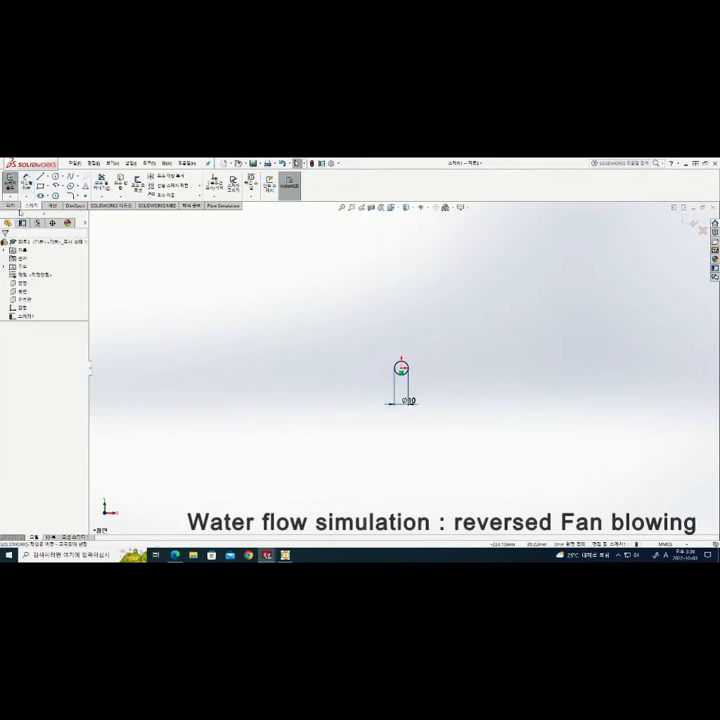
Extrude the 10 mm circle to a depth of 20 mm to form the fan hub
click(12, 183)
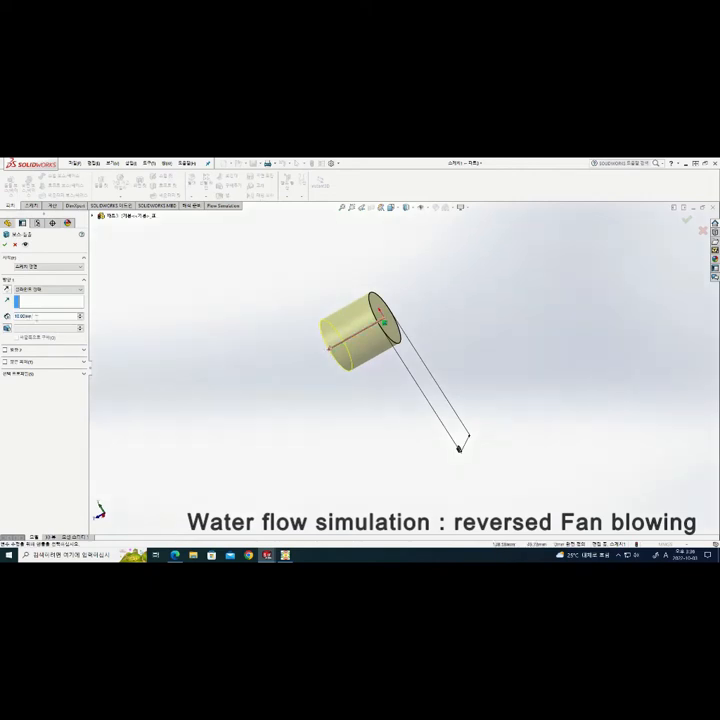
text(20)
key(Return)
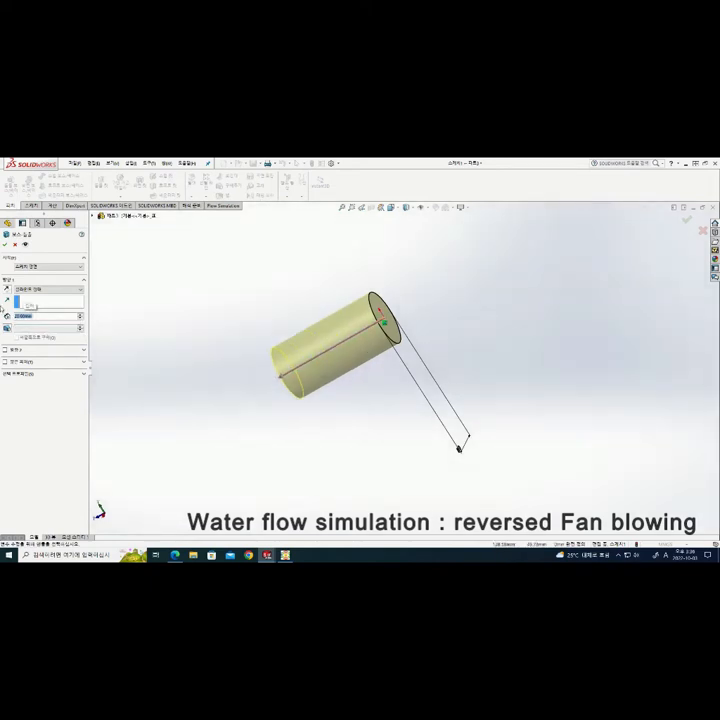
click(6, 246)
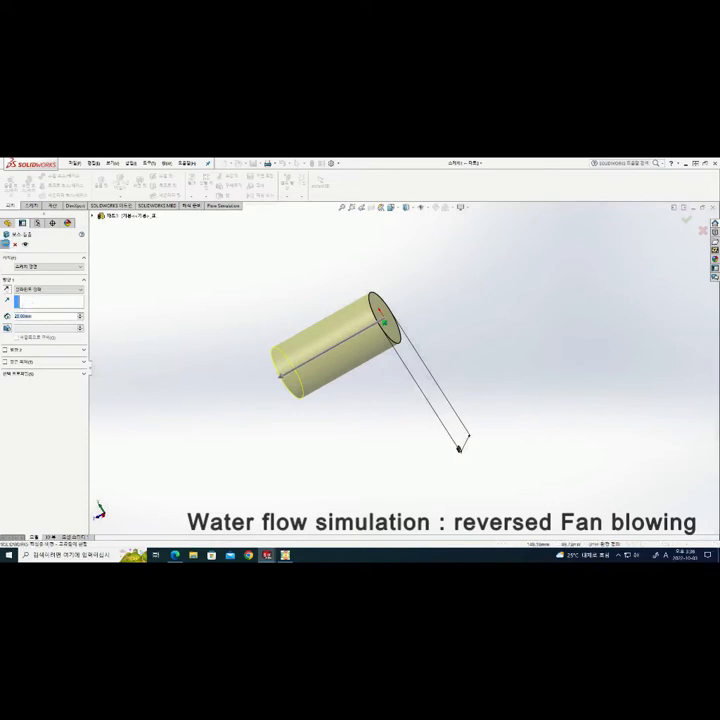
Start a new sketch on the cylinder's circular end face, viewed square-on
middle_drag(255, 314, 320, 366)
right_click(317, 308)
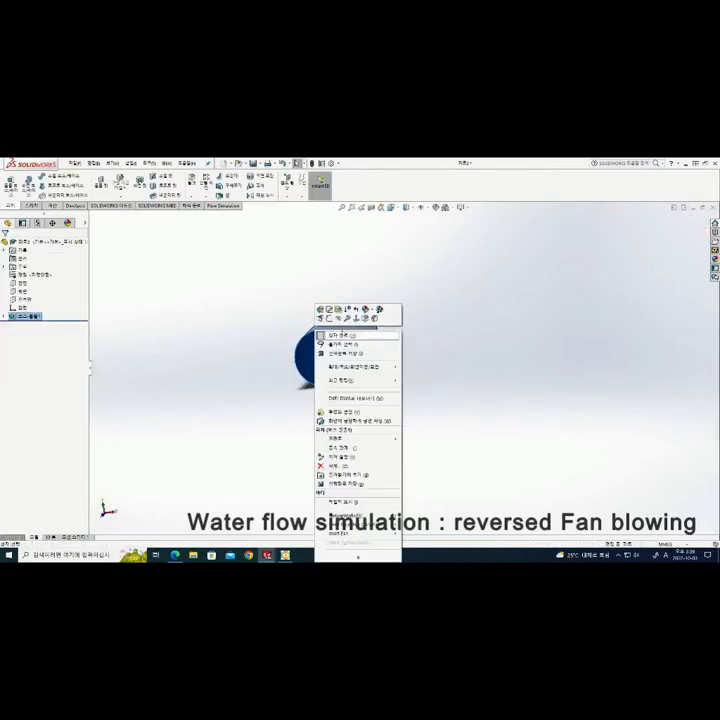
click(356, 318)
right_click(402, 333)
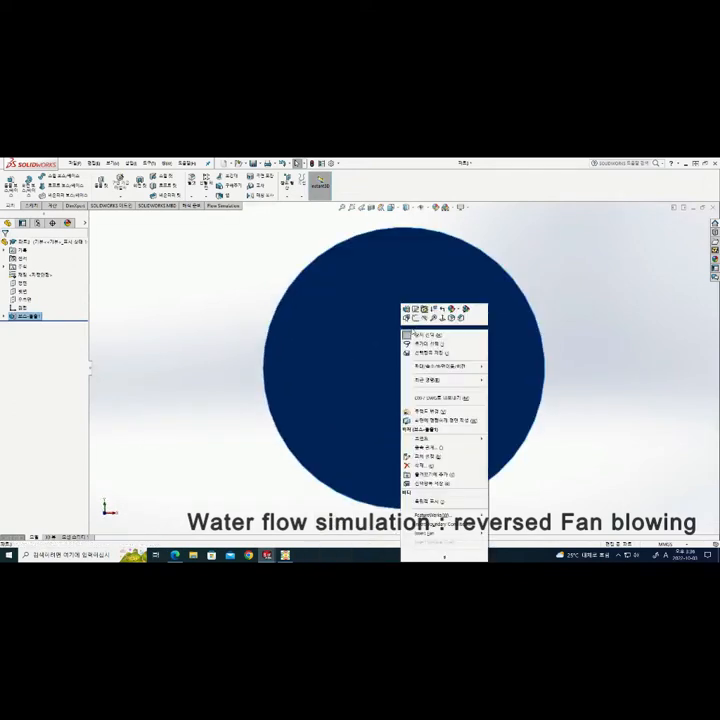
click(441, 326)
scroll(333, 319, down, 6)
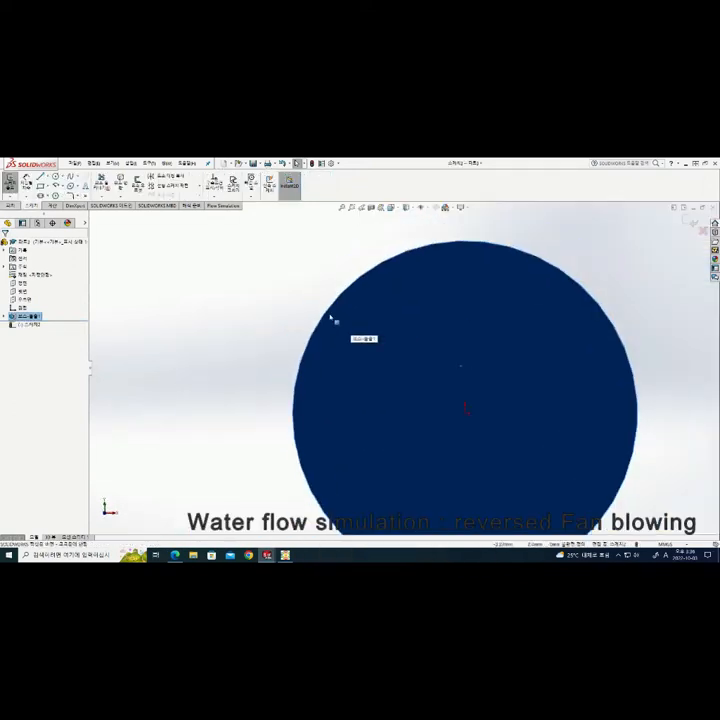
scroll(538, 399, up, 2)
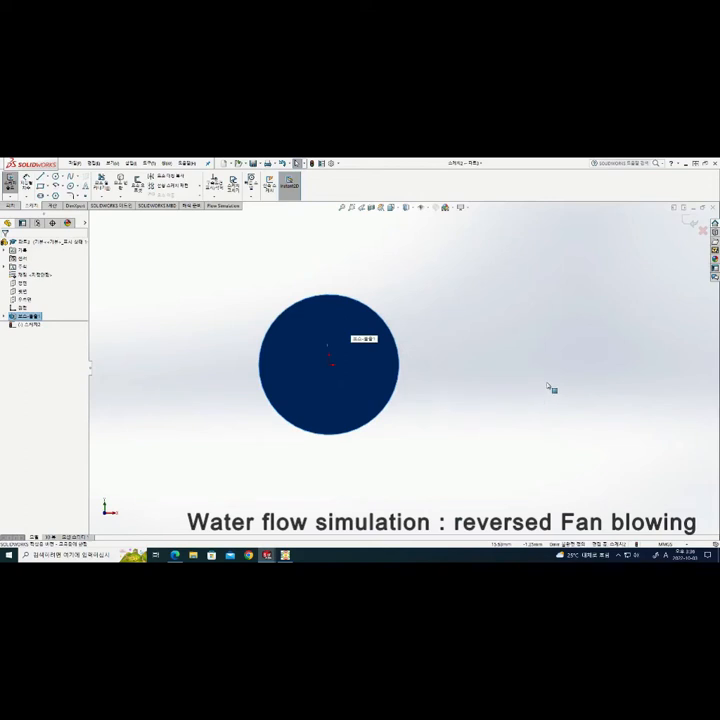
scroll(551, 389, up, 1)
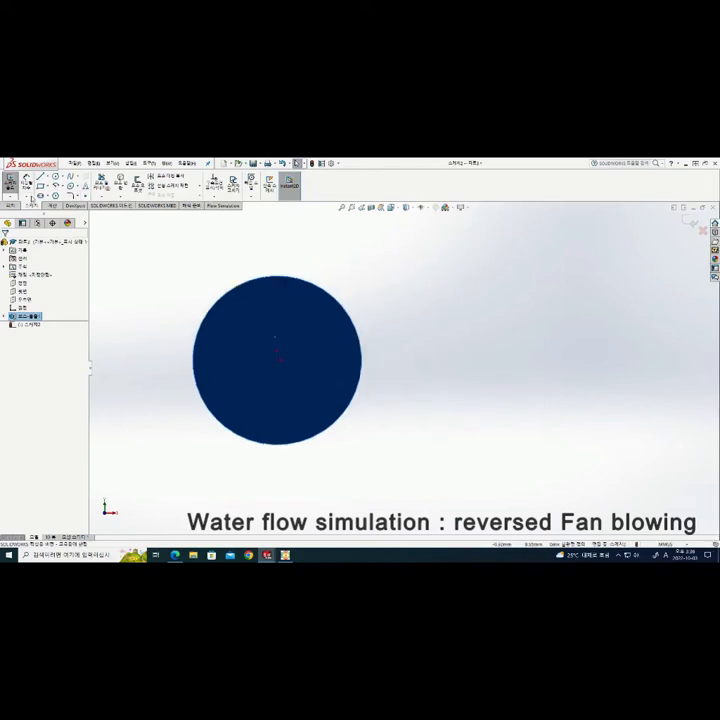
Sketch a thin horizontal rectangle about 16.7 mm long, starting inside the circular face and extending sideways beyond its edge
click(41, 187)
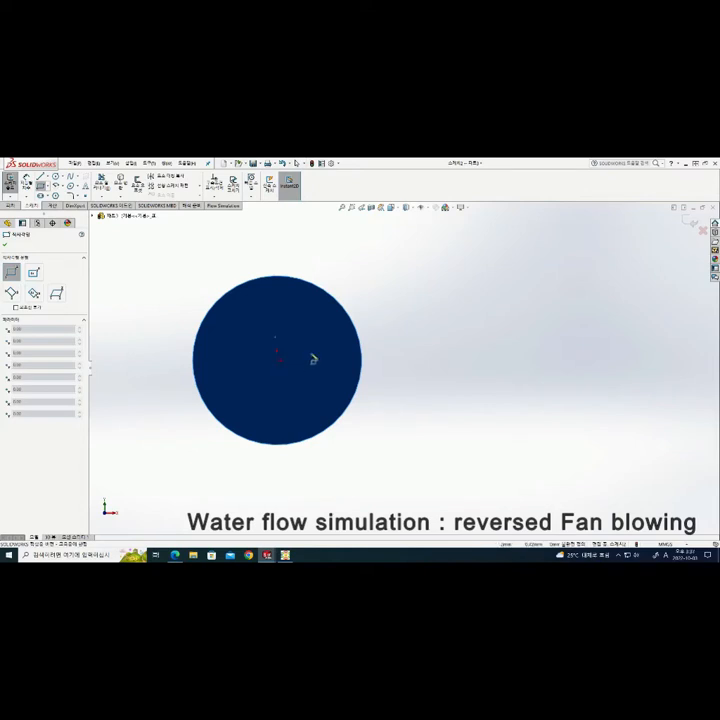
click(309, 354)
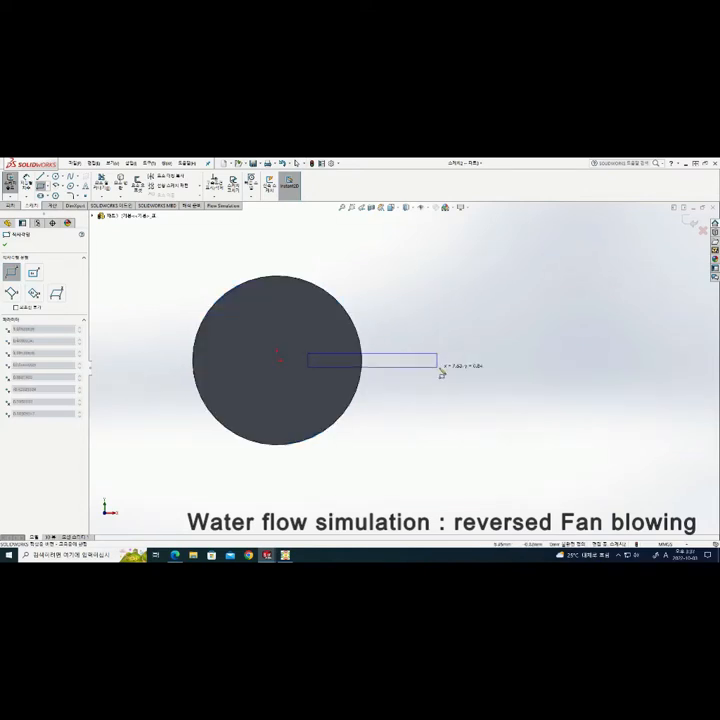
click(591, 367)
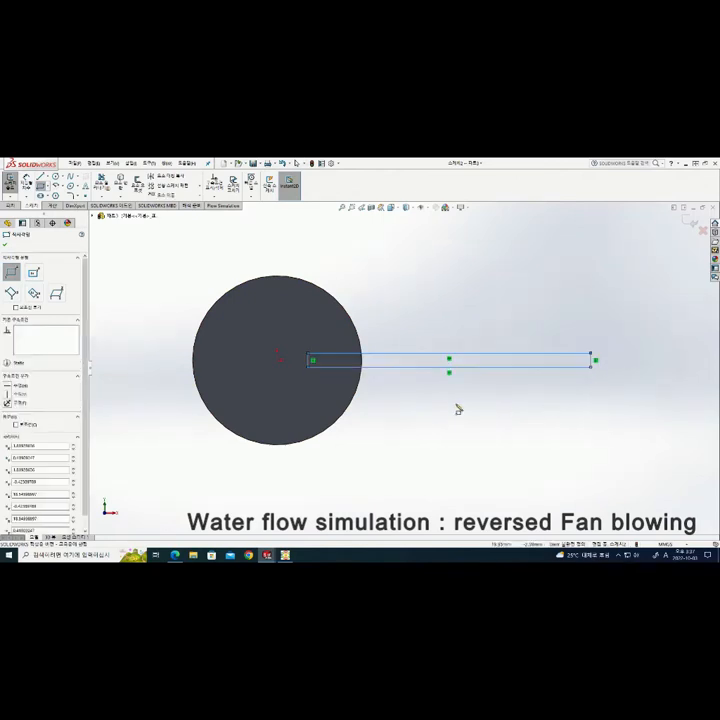
key(Escape)
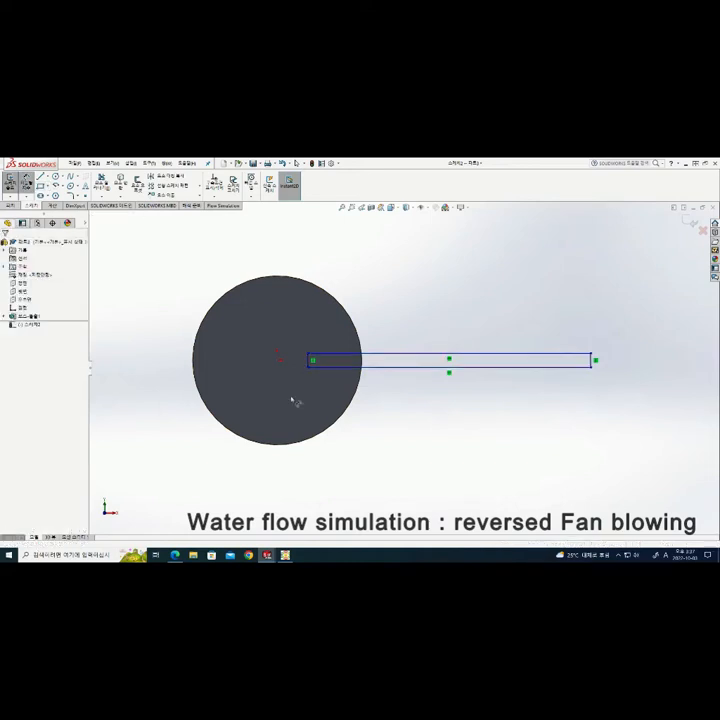
Dimension the rectangle's upper and lower long edges to 0.5 mm each from the origin
click(314, 354)
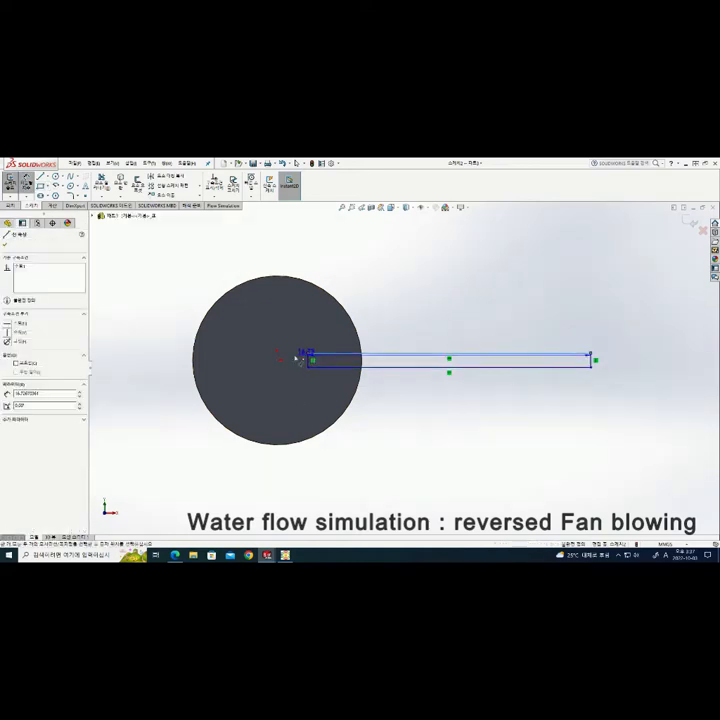
click(267, 360)
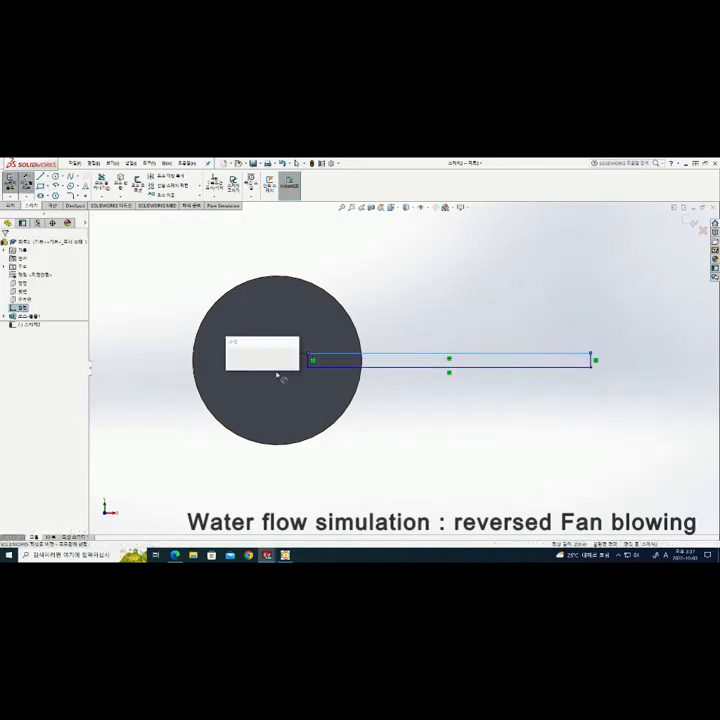
text(0.5)
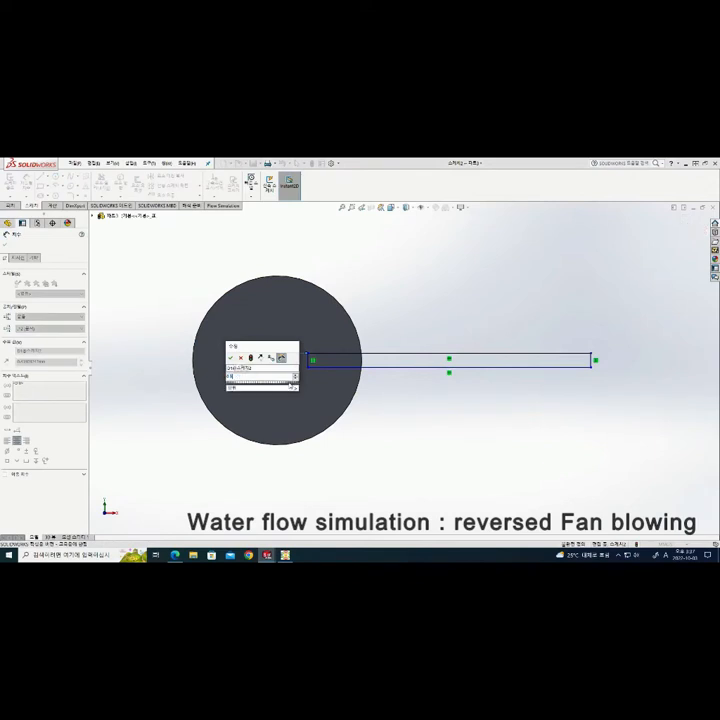
key(Return)
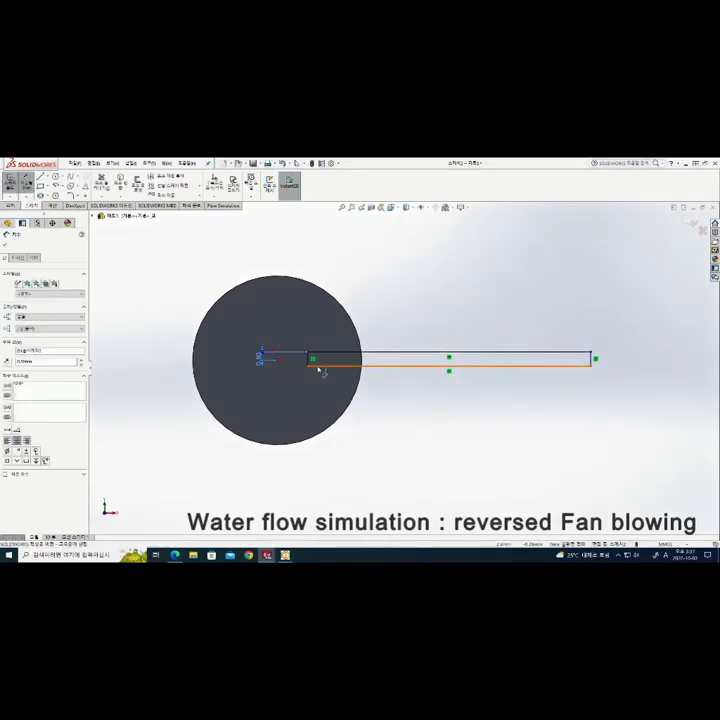
click(316, 366)
click(278, 362)
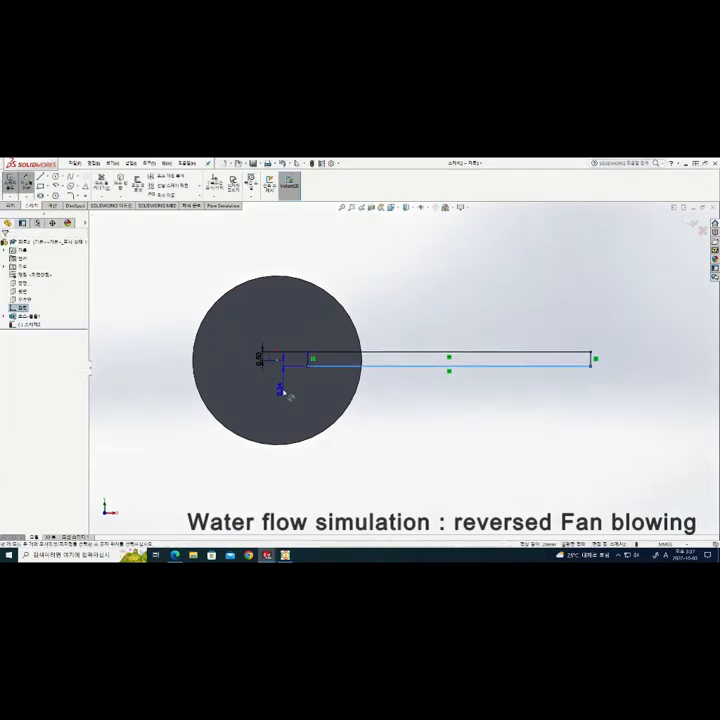
click(283, 391)
text(0.5)
key(Return)
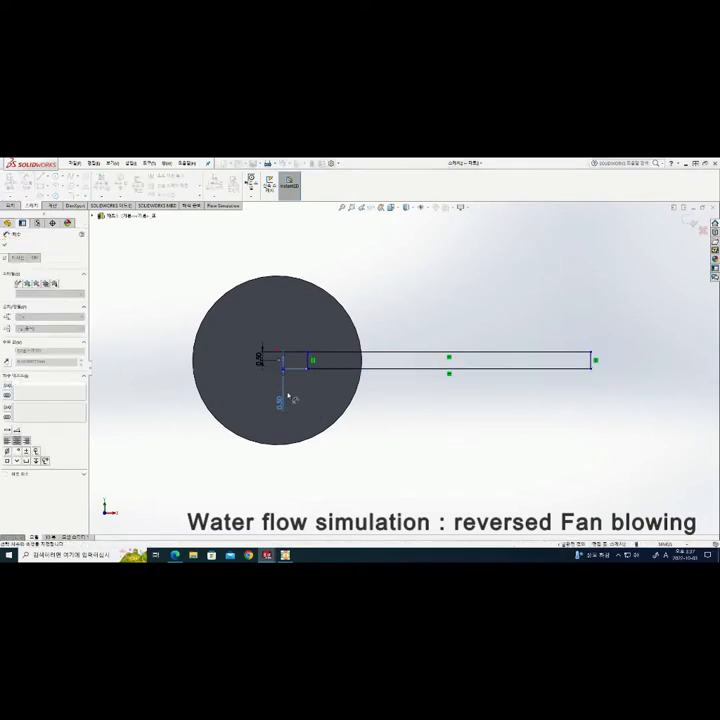
Set the rectangle's length to 20 mm
click(423, 355)
click(511, 301)
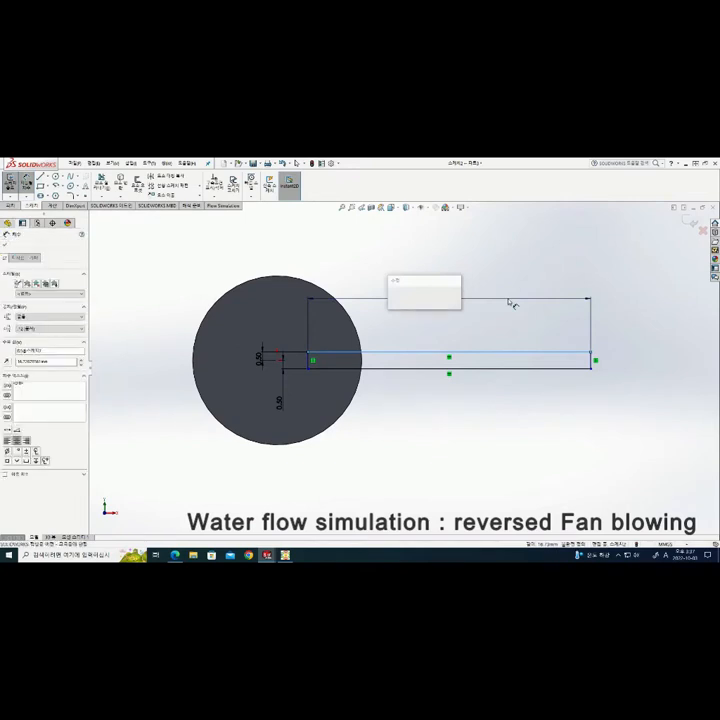
text(20)
key(Return)
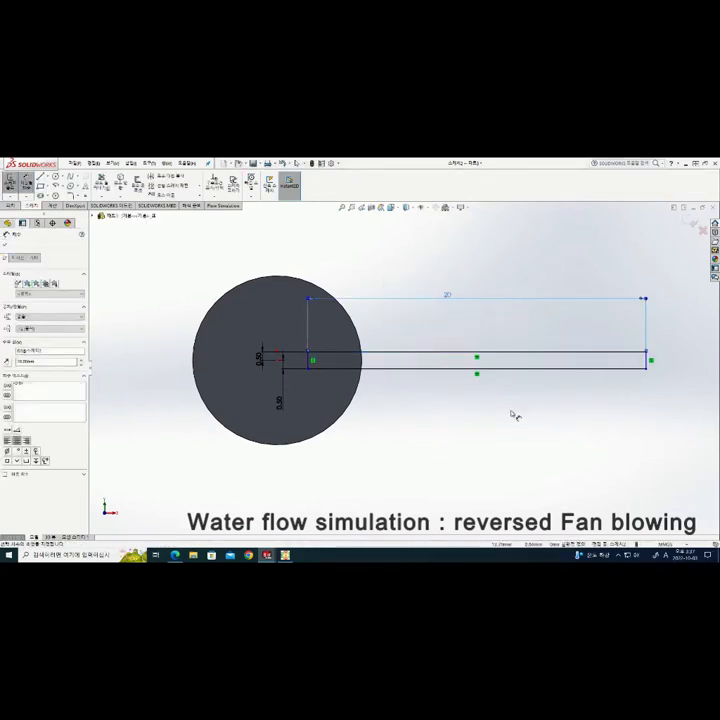
key(Escape)
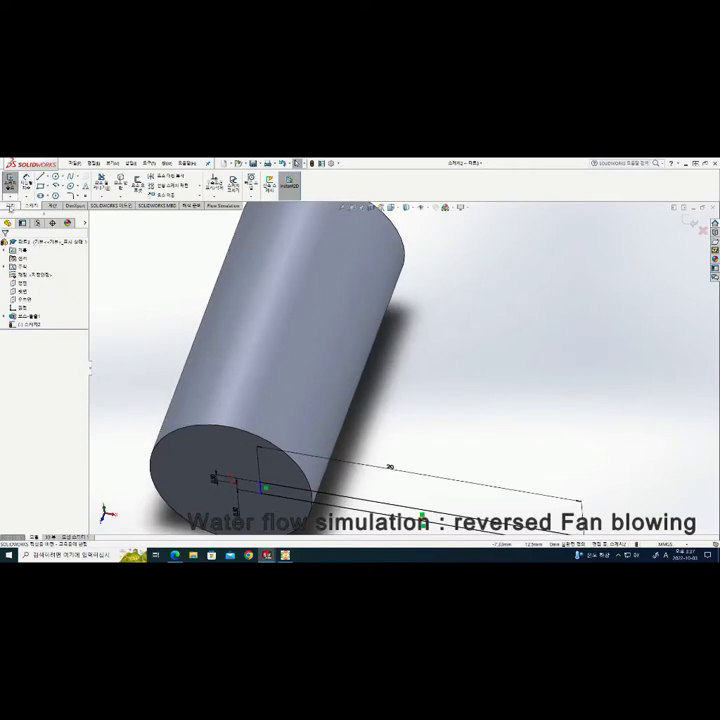
Extrude the rectangle 20 mm in the reversed direction, back along the cylinder, to form a blade
click(10, 181)
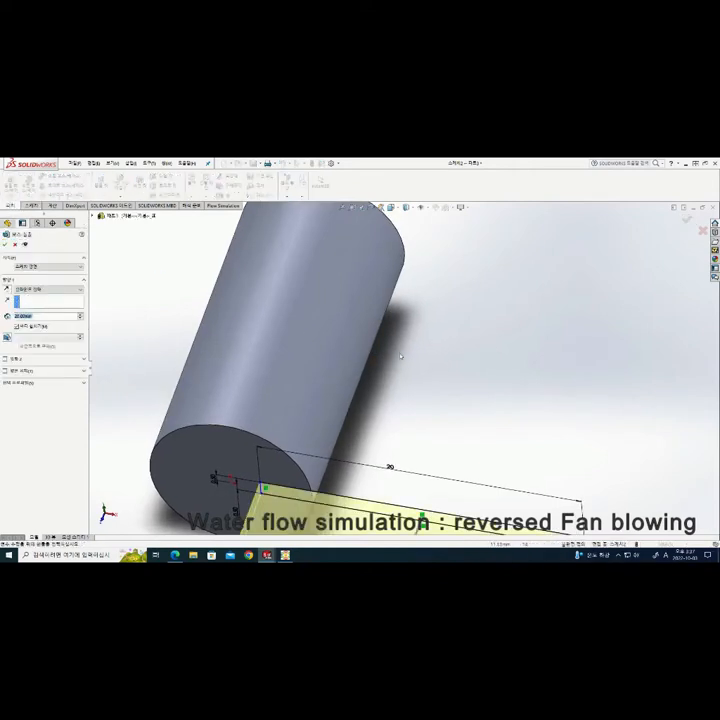
scroll(393, 353, up, 5)
drag(380, 507, 424, 379)
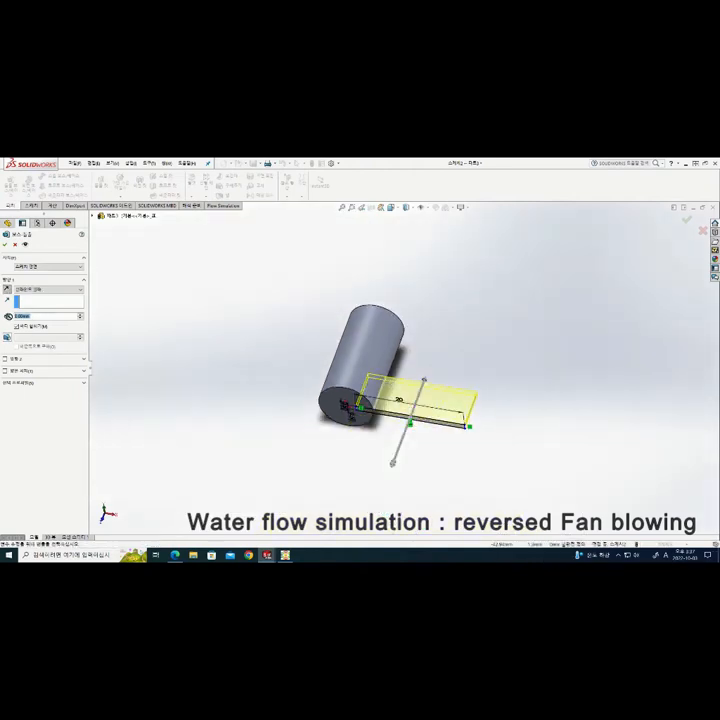
text(20)
key(Return)
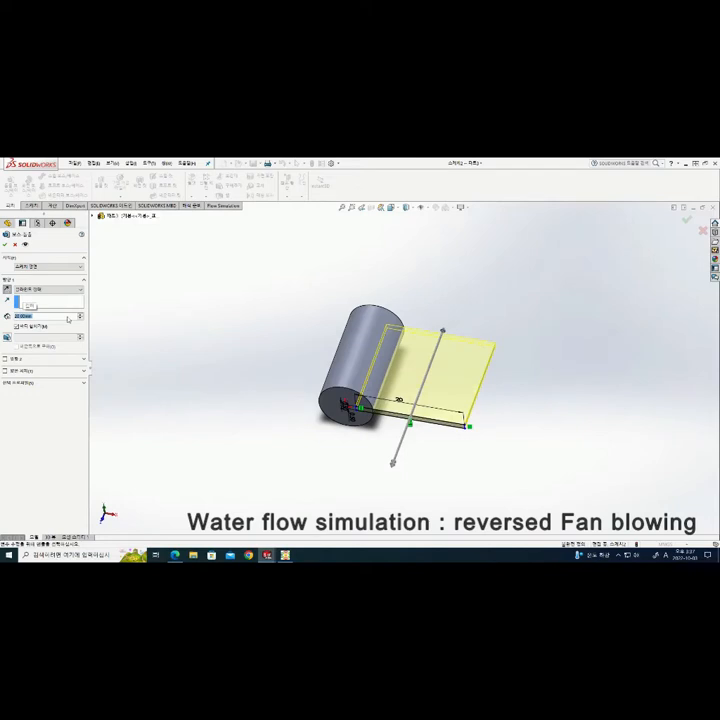
click(5, 246)
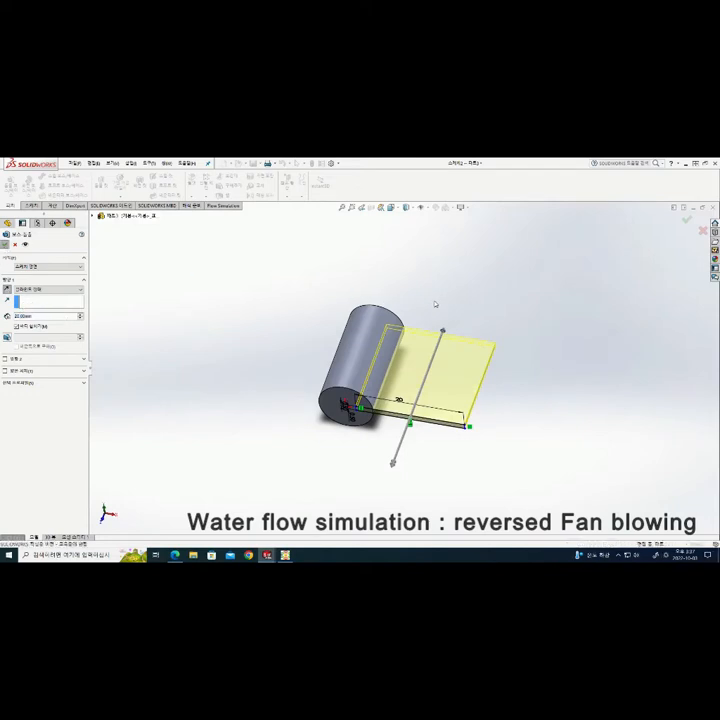
Edit the blade extrusion and turn off merging so the blade is a separate body from the cylinder
middle_drag(458, 282, 557, 433)
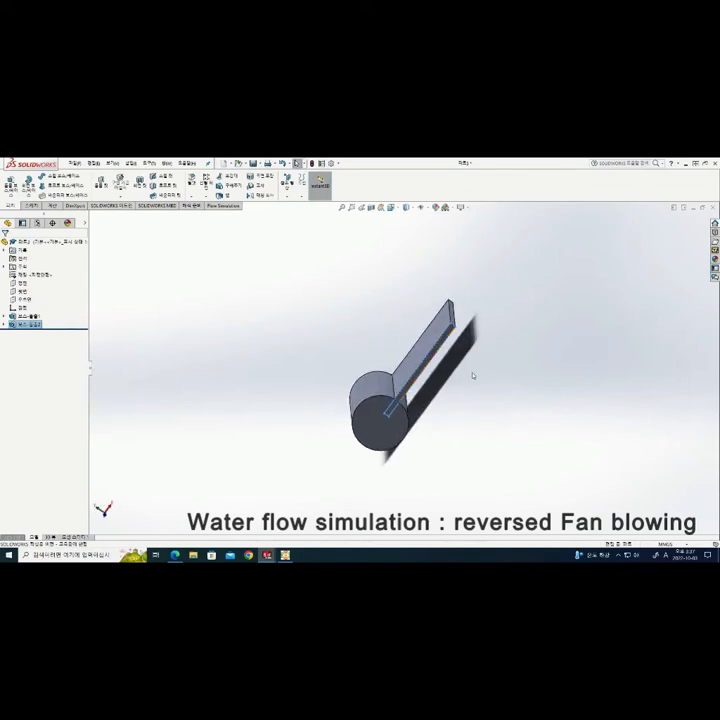
middle_drag(479, 367, 437, 349)
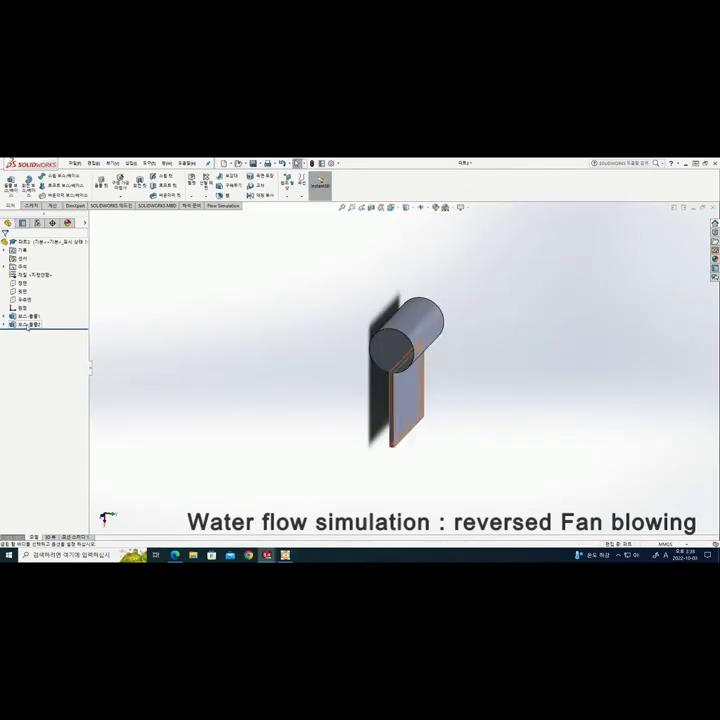
click(28, 326)
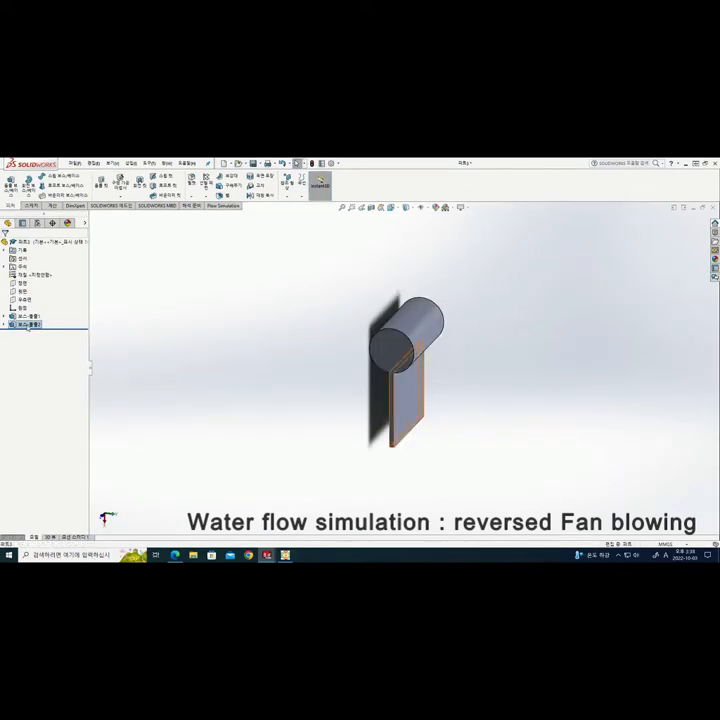
right_click(28, 326)
click(30, 305)
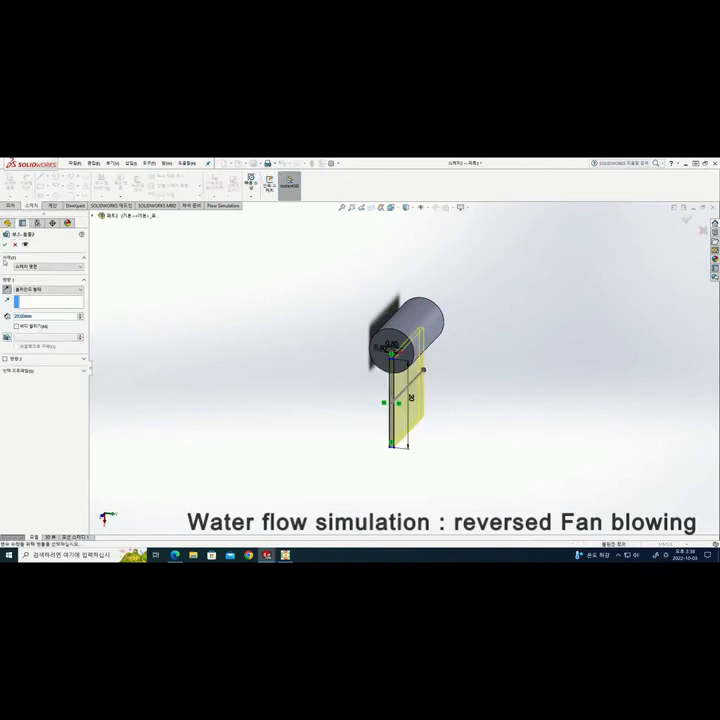
click(5, 244)
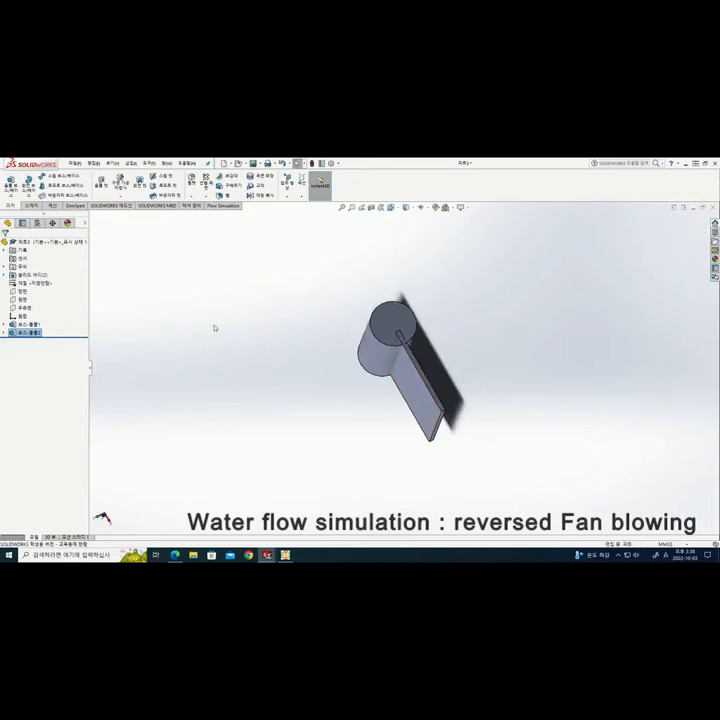
Start a Flex feature on the blade body and set the triad's rotation centre to 0 mm in X, Y and Z
click(131, 163)
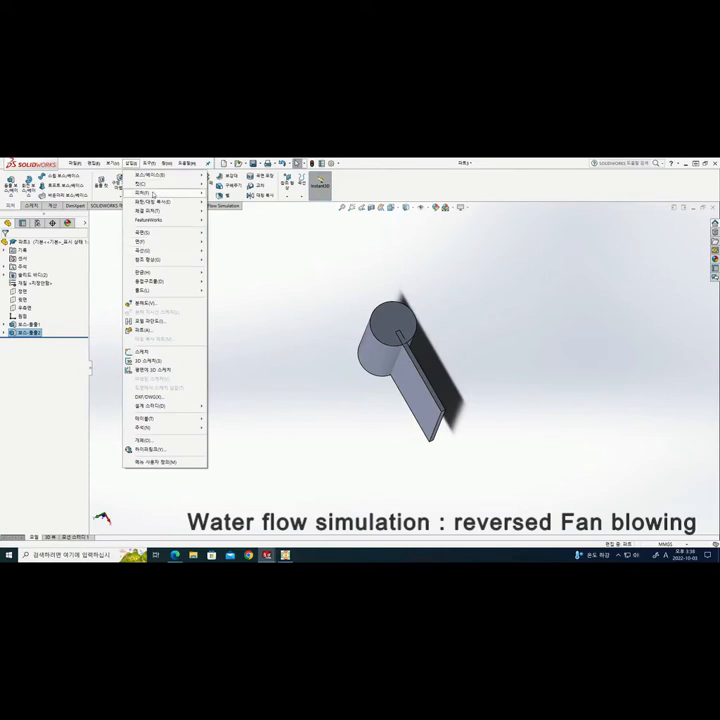
mouse_move(150, 193)
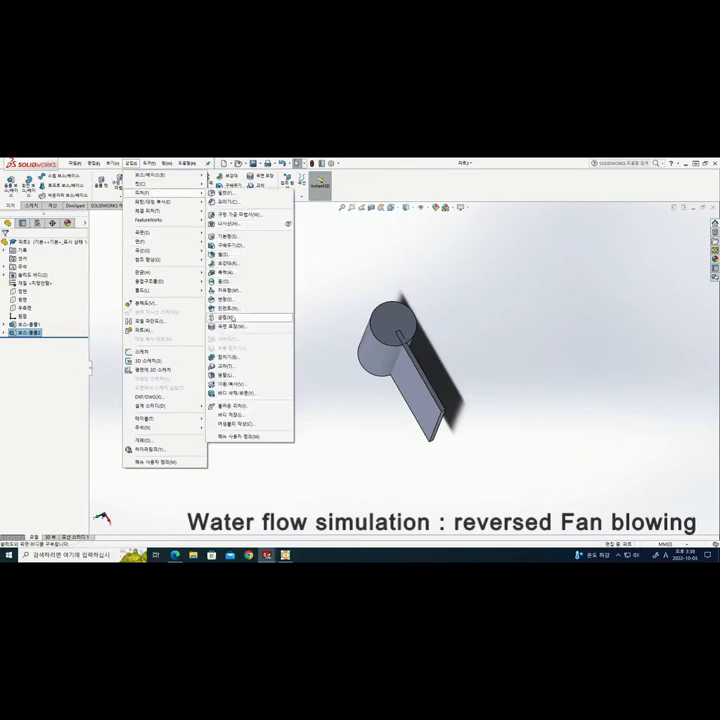
click(226, 317)
click(398, 385)
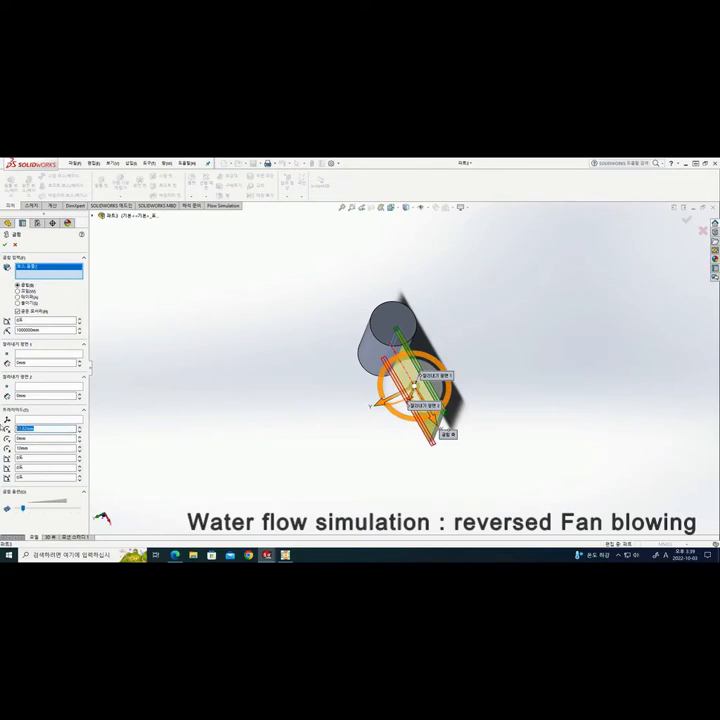
text(0)
key(Return)
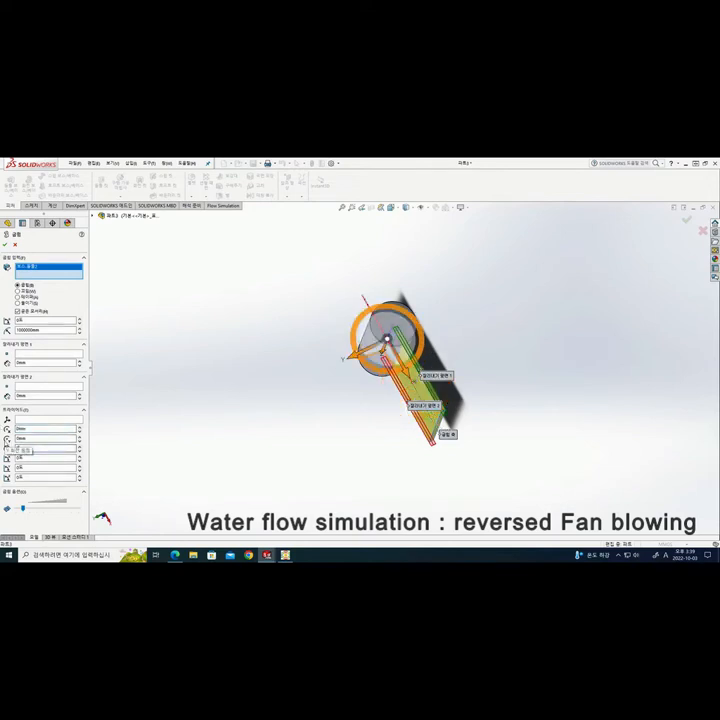
middle_drag(323, 438, 372, 345)
middle_drag(391, 493, 421, 328)
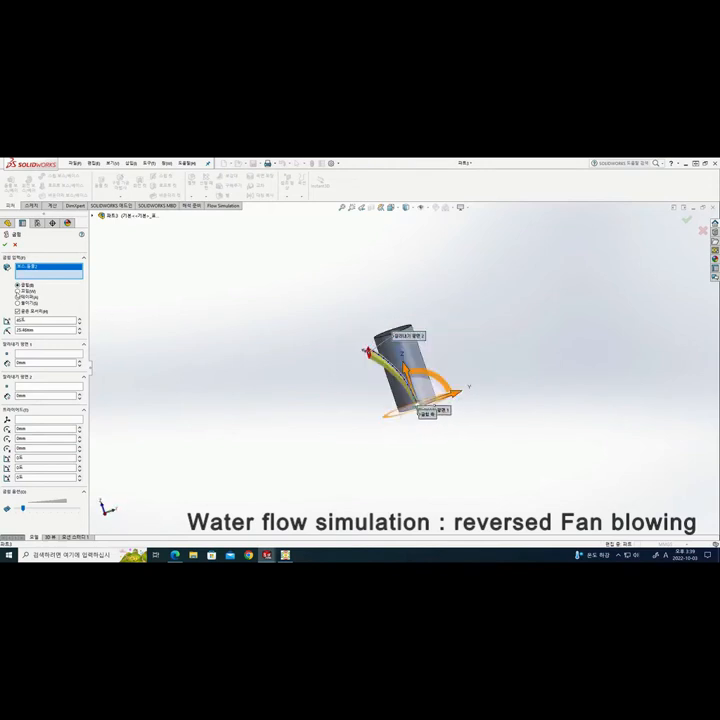
Change the flex type to twisting and twist the blade body by 90 degrees
click(18, 291)
middle_drag(309, 341, 276, 410)
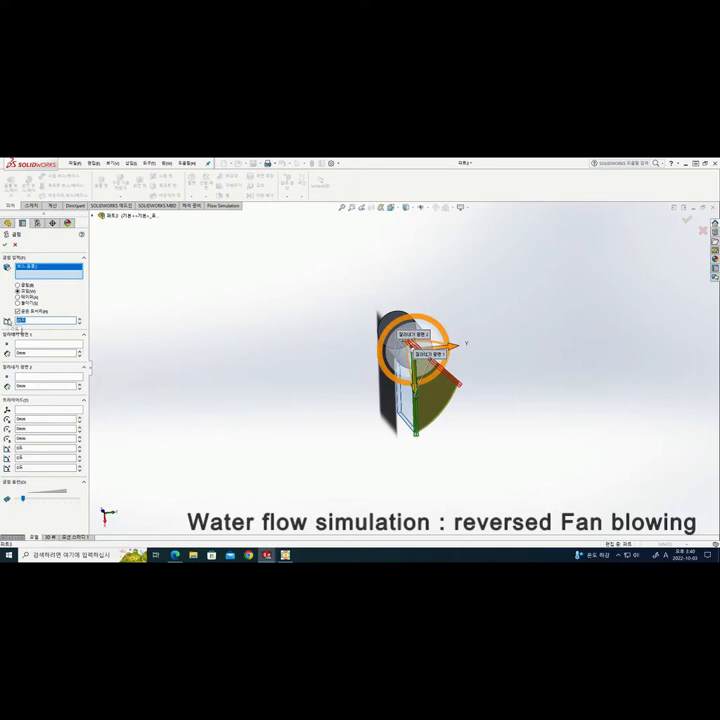
key(Return)
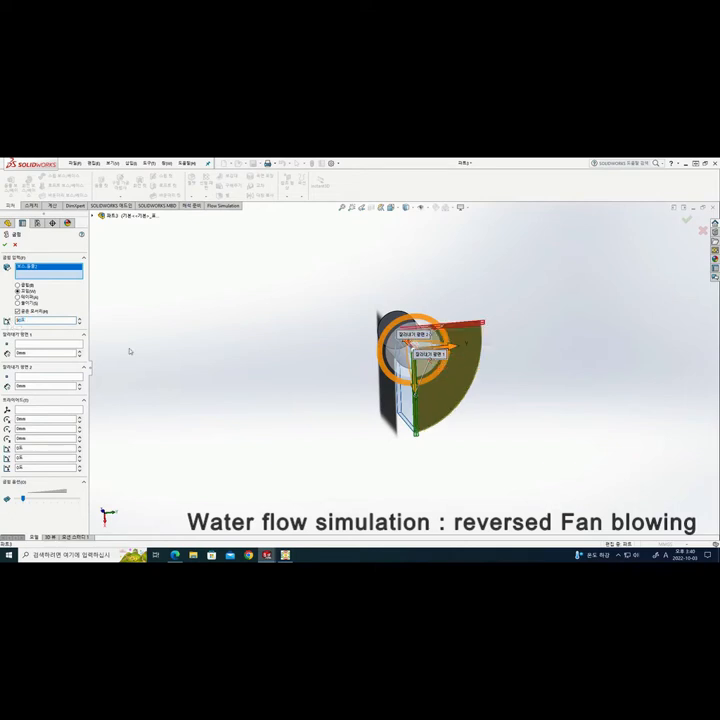
middle_drag(320, 335, 264, 299)
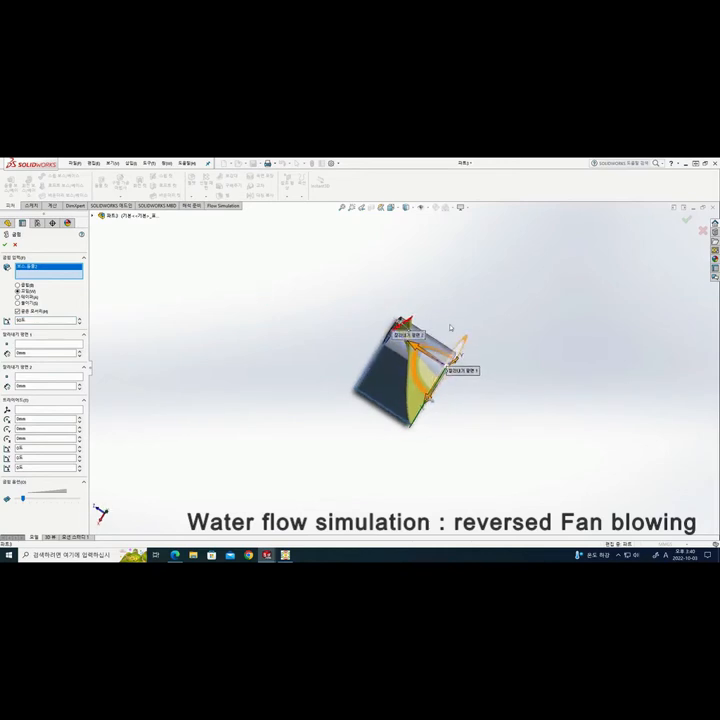
click(5, 244)
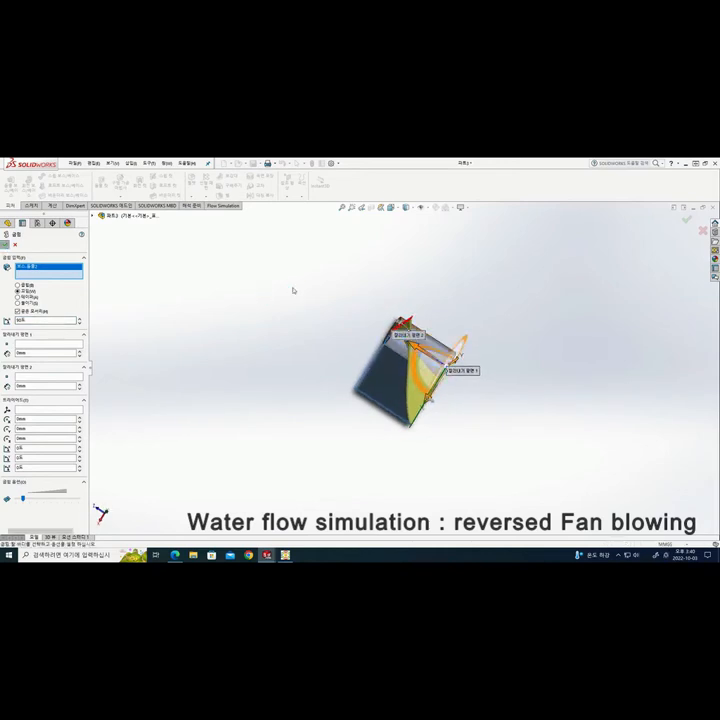
Start a circular pattern of bodies and choose the twisted blade as the body to pattern
middle_drag(293, 297, 415, 460)
middle_drag(539, 279, 430, 300)
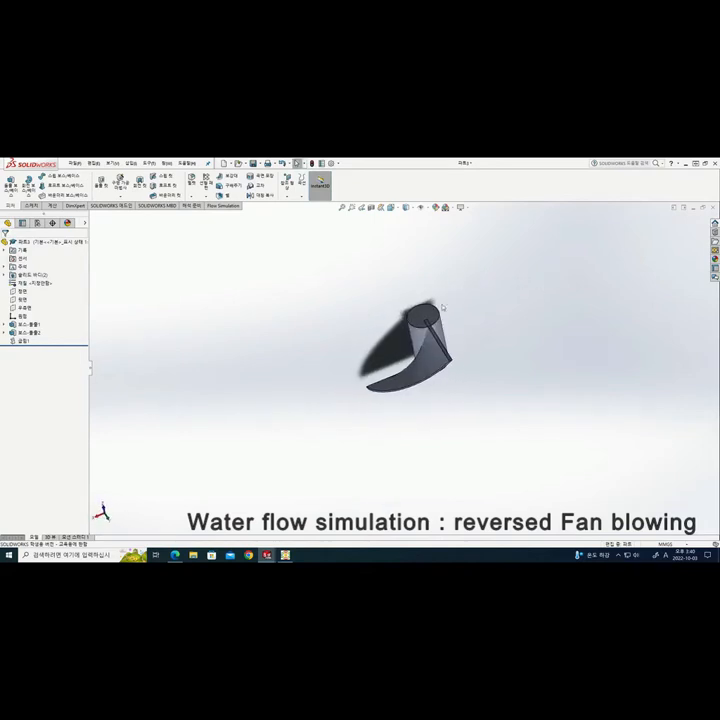
middle_drag(488, 338, 497, 411)
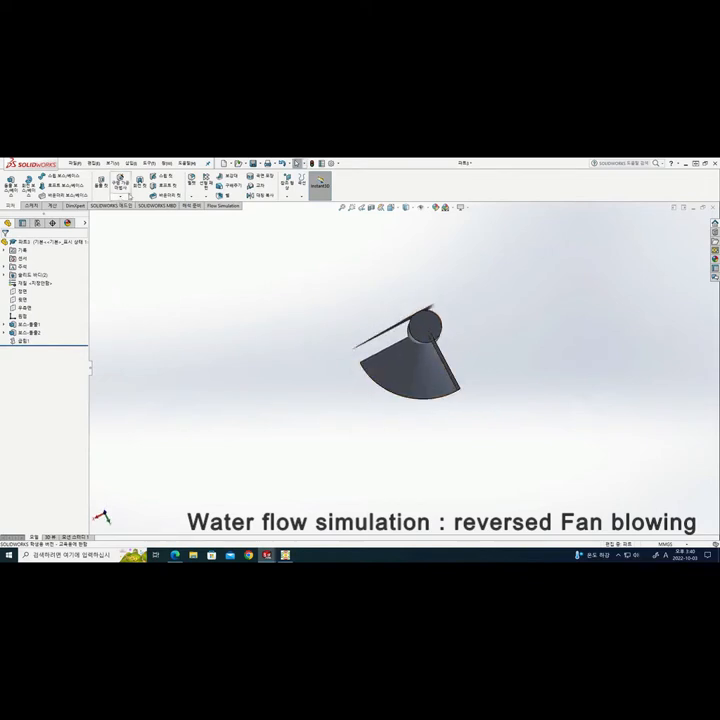
click(205, 197)
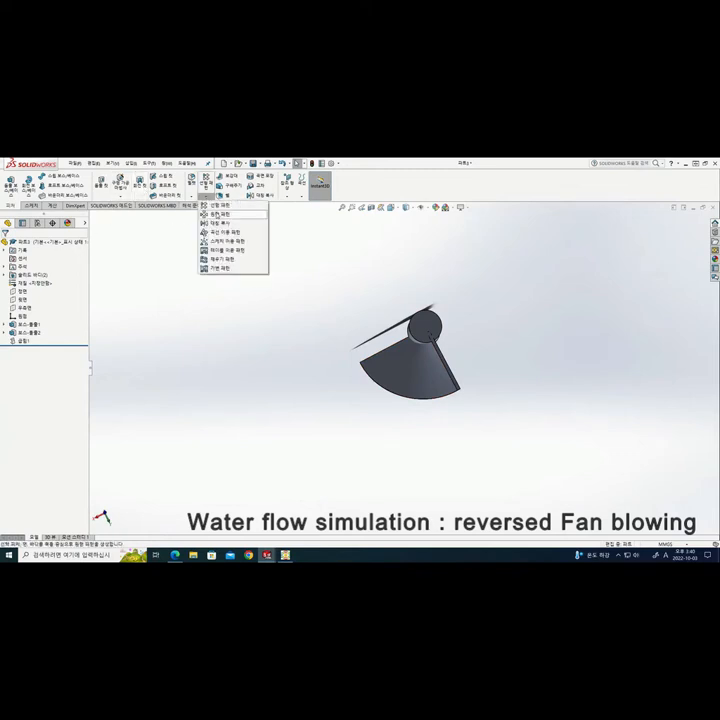
click(204, 214)
middle_drag(169, 281, 167, 330)
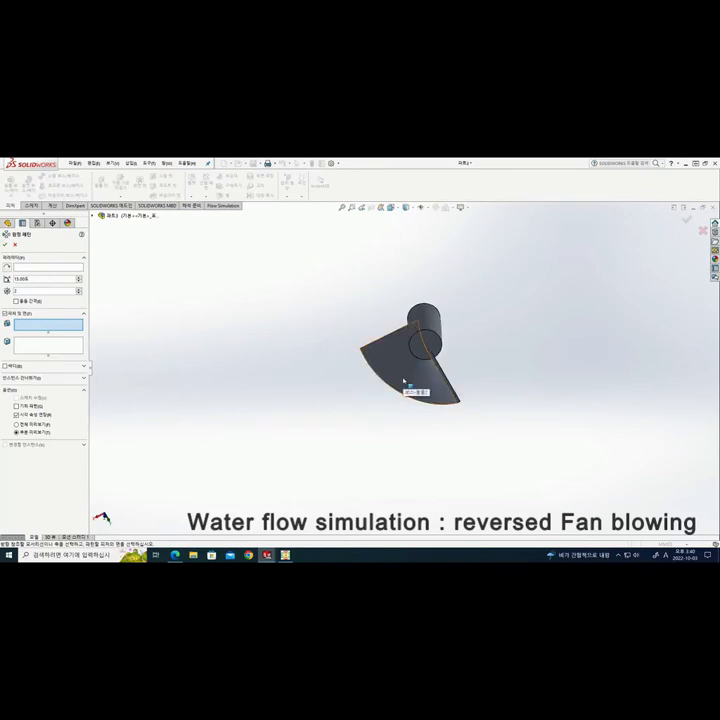
click(5, 366)
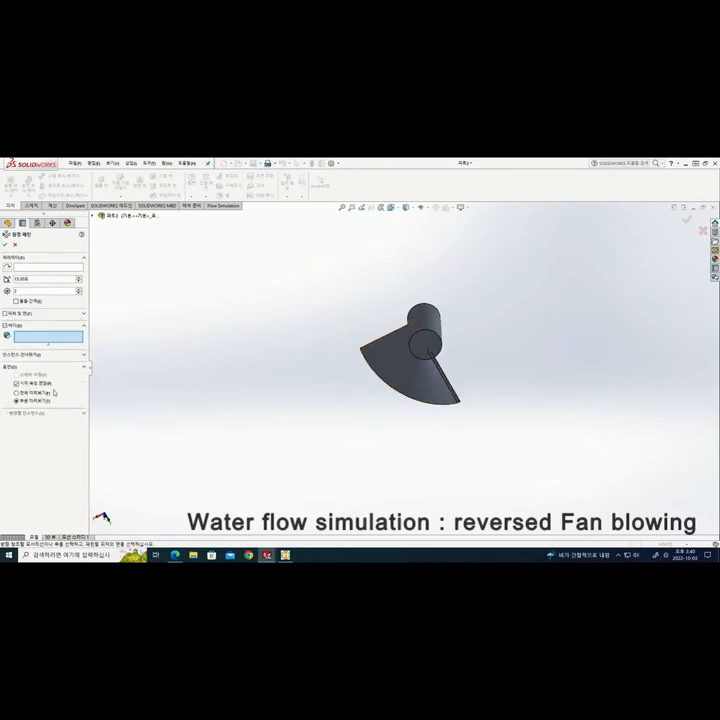
click(403, 378)
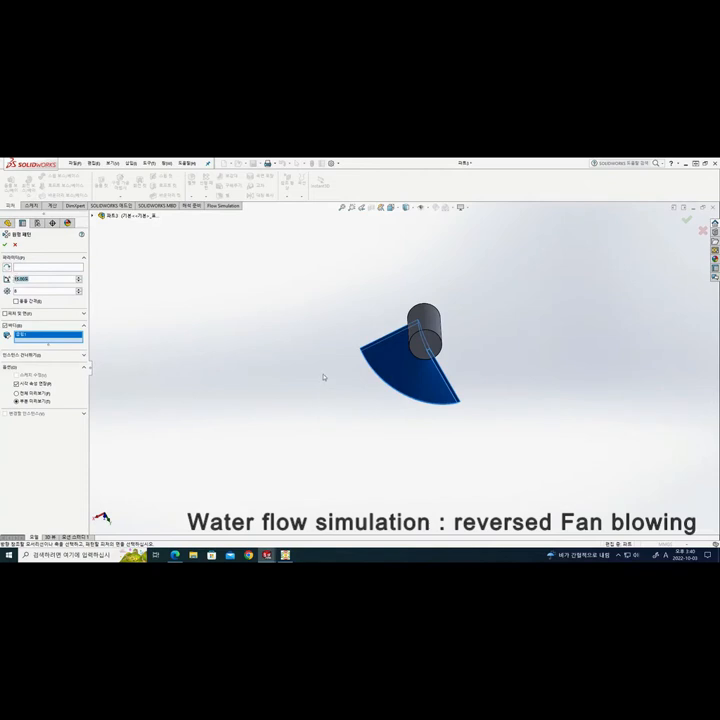
Pattern the blade as 8 instances spaced 45 degrees apart, using the hub's face as the pattern axis
key(BackSpace)
text(45)
key(Return)
click(53, 270)
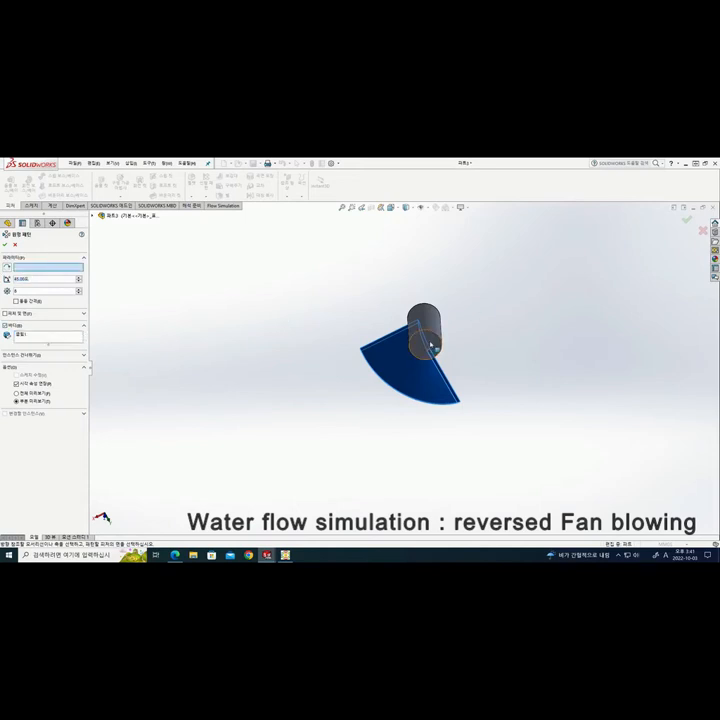
click(431, 345)
middle_drag(493, 325, 336, 436)
scroll(415, 361, down, 3)
scroll(411, 382, down, 1)
middle_drag(515, 358, 443, 350)
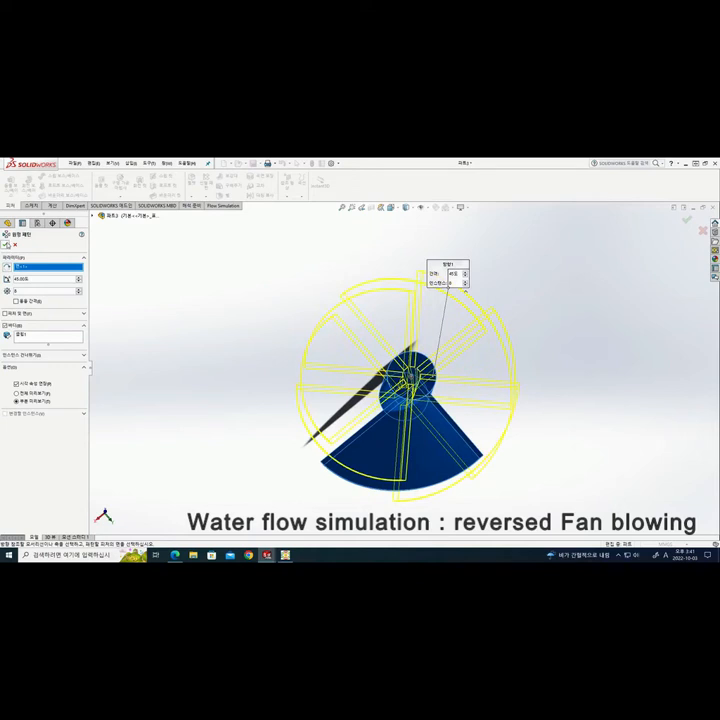
click(7, 244)
Examine the patterned blades and the hub's central hole from the front and at an angle
middle_drag(537, 384, 545, 323)
middle_drag(511, 278, 474, 487)
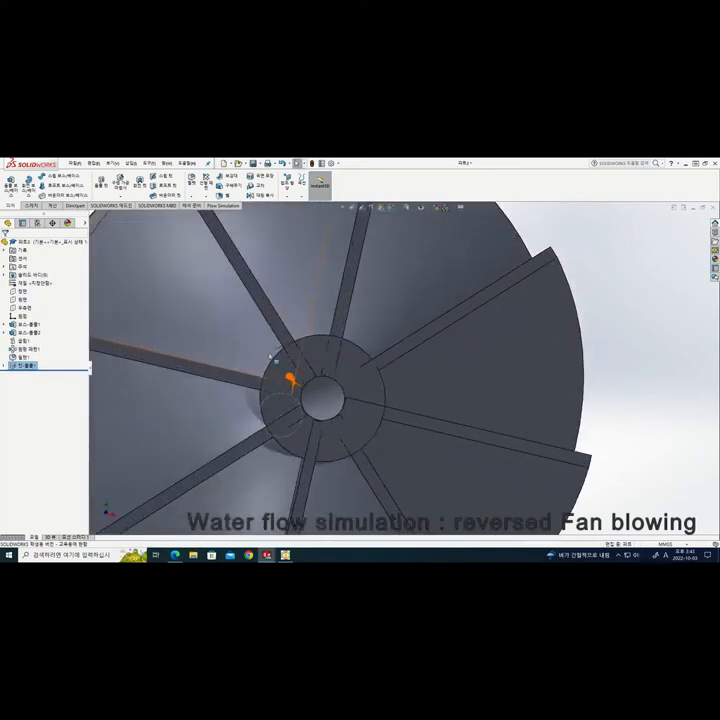
scroll(258, 365, down, 3)
scroll(390, 424, up, 8)
mouse_move(513, 417)
middle_down()
mouse_move(493, 411)
mouse_move(505, 422)
middle_up()
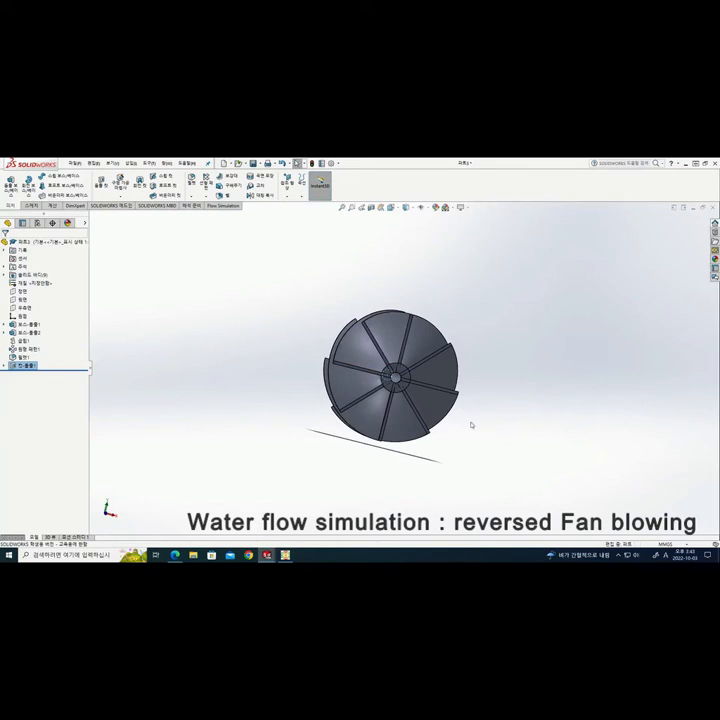
scroll(400, 390, down, 3)
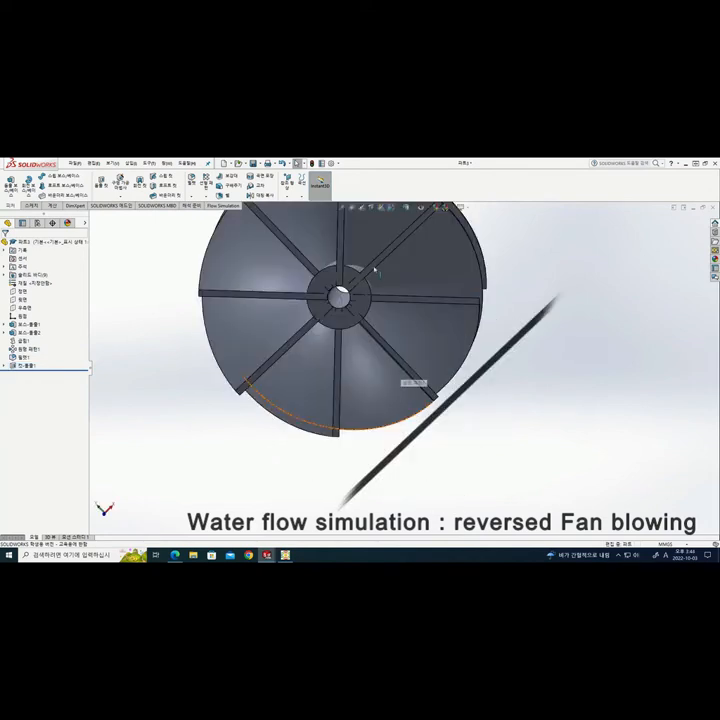
scroll(376, 275, up, 5)
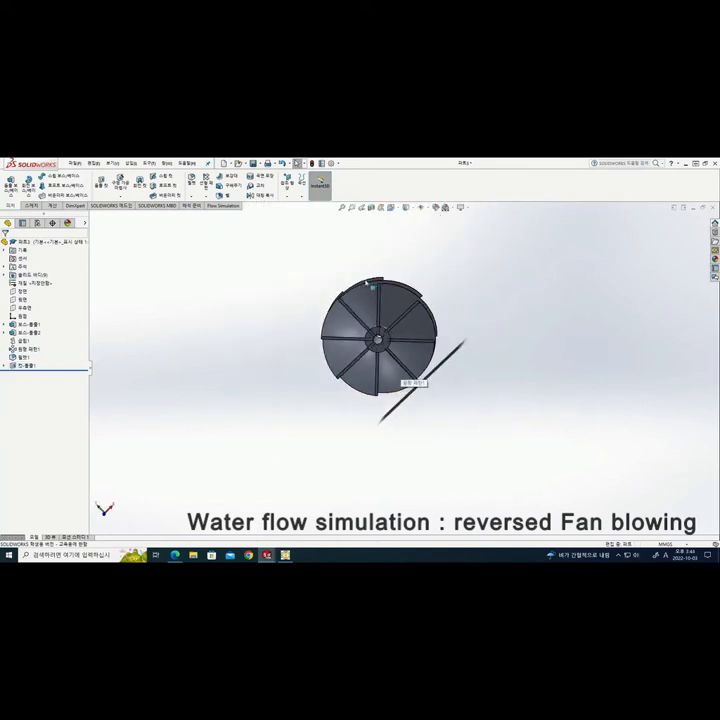
scroll(400, 378, down, 2)
Orient the view normal to the hub's end face and start a sketch on it
right_click(388, 398)
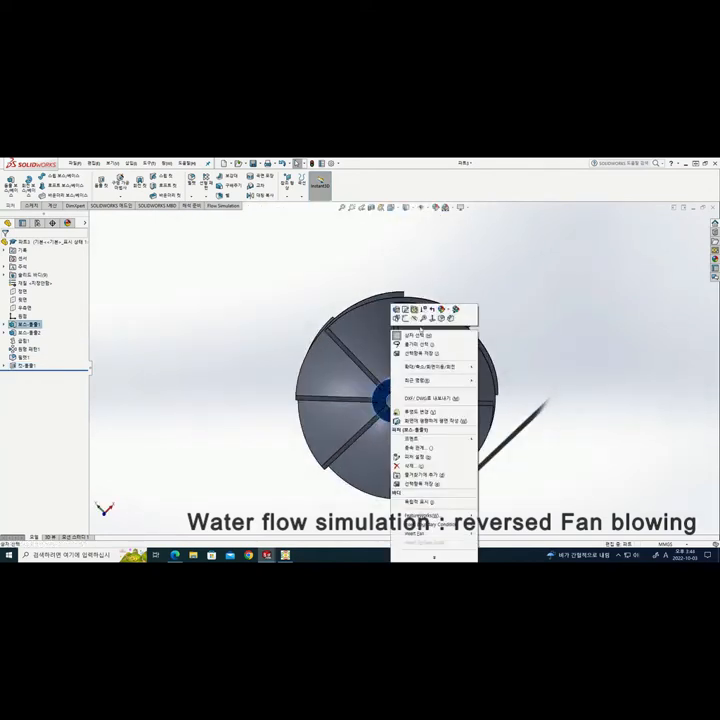
click(428, 318)
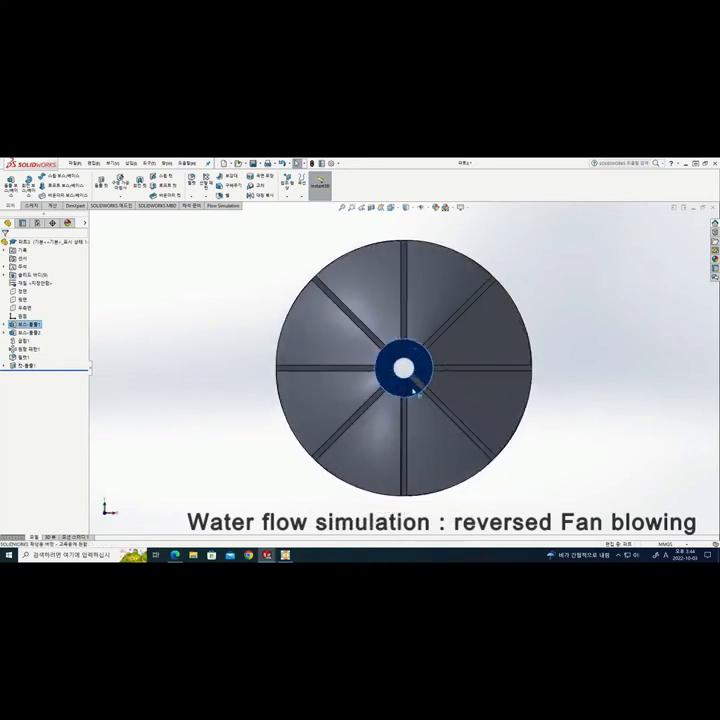
right_click(415, 356)
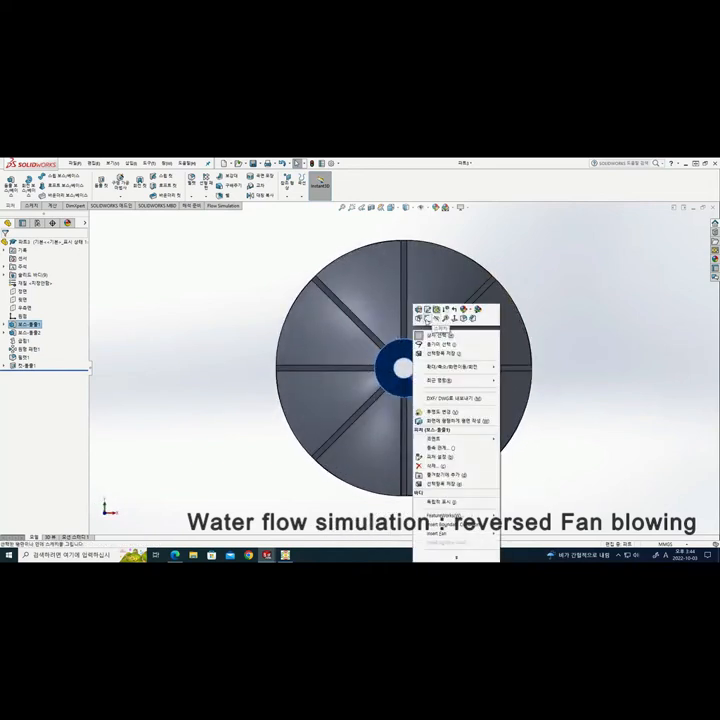
click(419, 384)
click(405, 369)
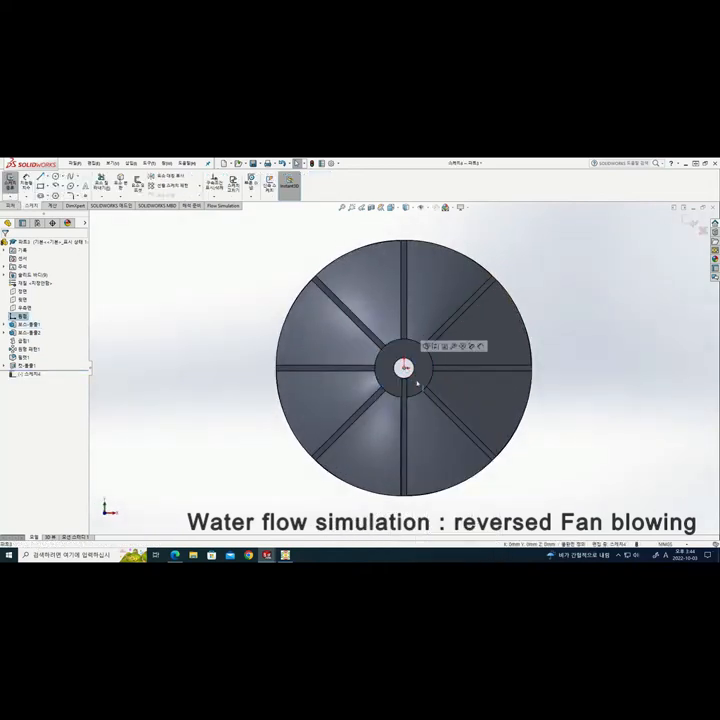
Sketch two concentric circles around the origin, one just outside the blade tips and a larger one about 49.4 mm in diameter
click(56, 175)
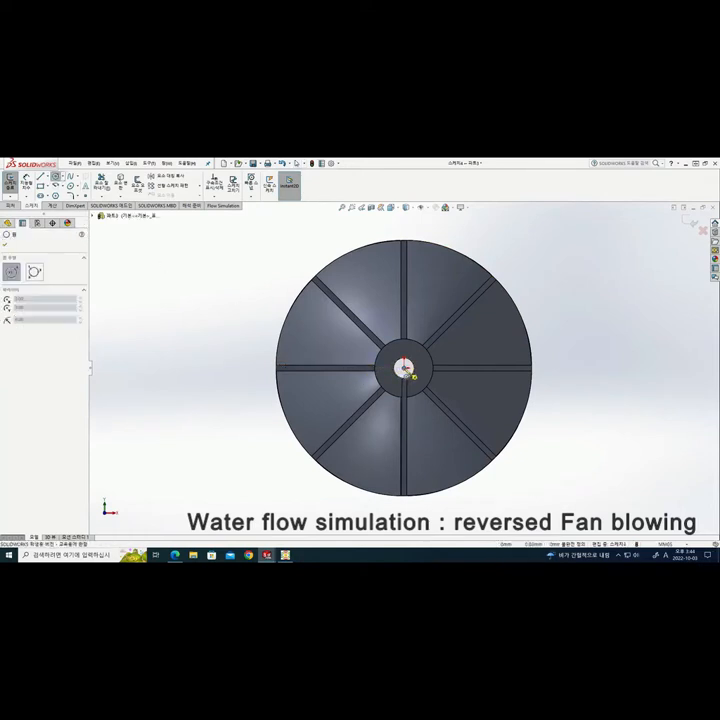
click(405, 368)
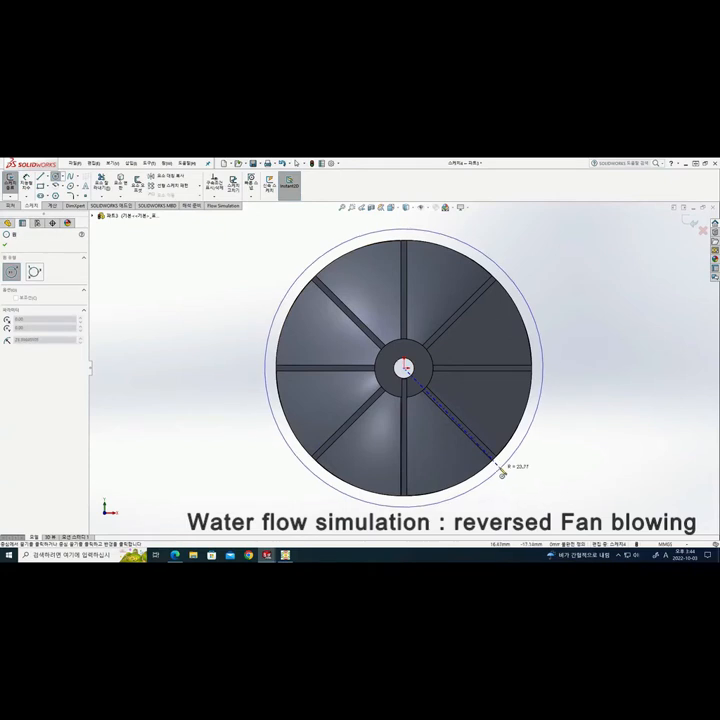
click(498, 470)
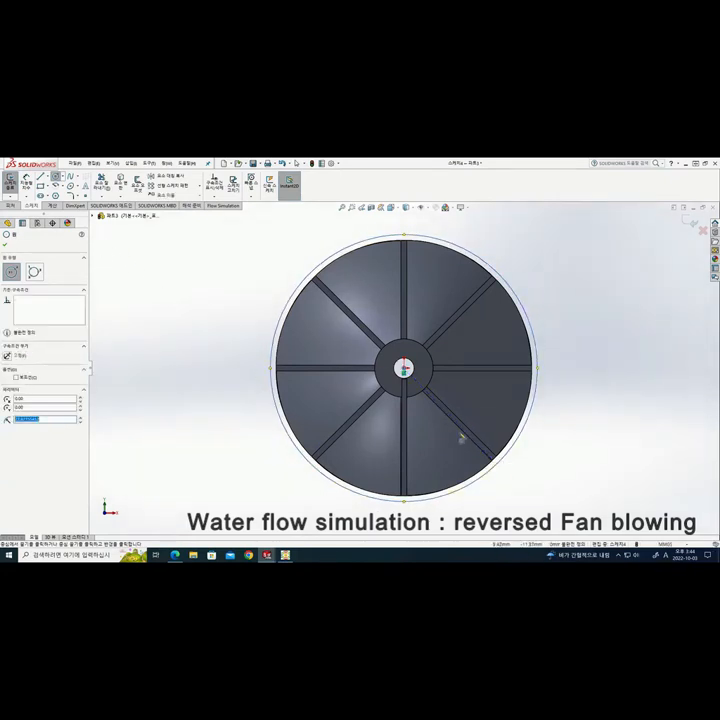
click(405, 368)
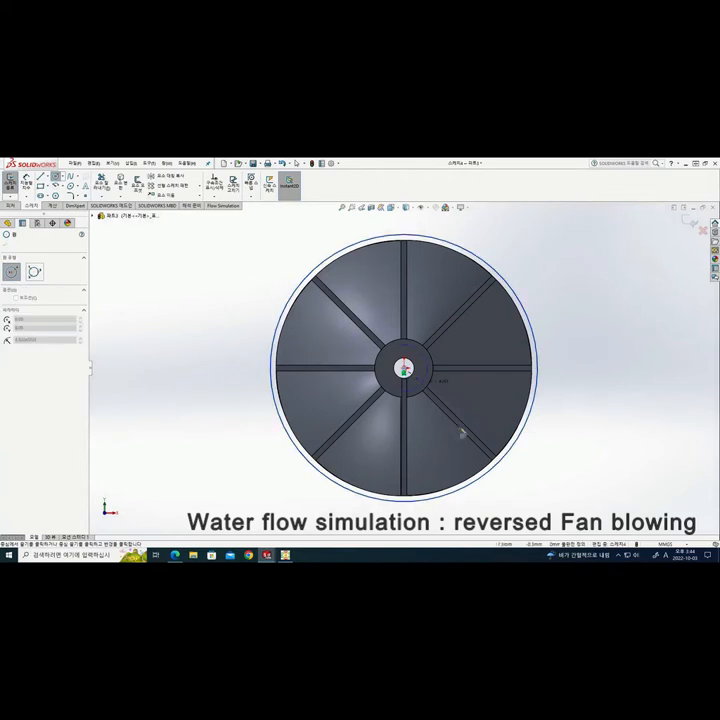
click(518, 468)
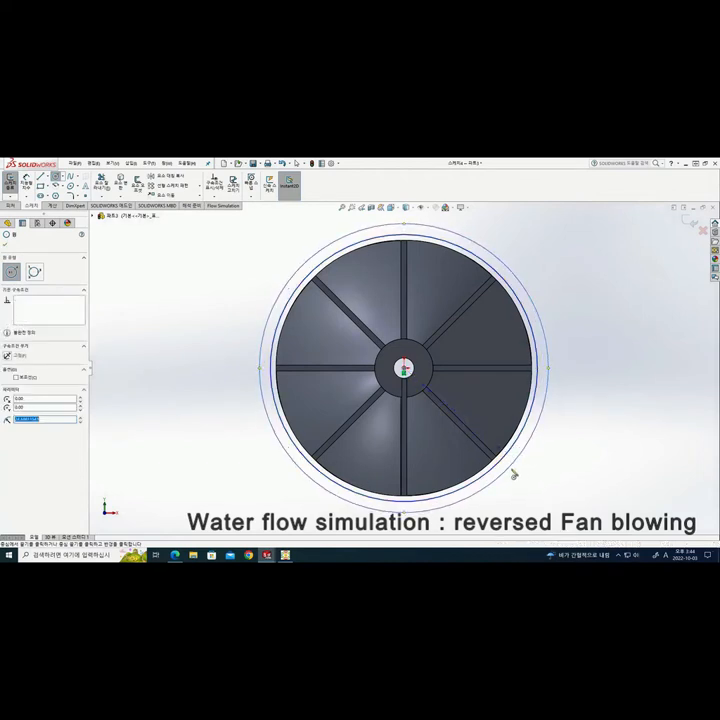
Extrude the ring between the two circles 20 mm in the reversed direction, back over the blades, to form an outer housing
click(13, 206)
click(11, 183)
middle_drag(635, 335, 554, 353)
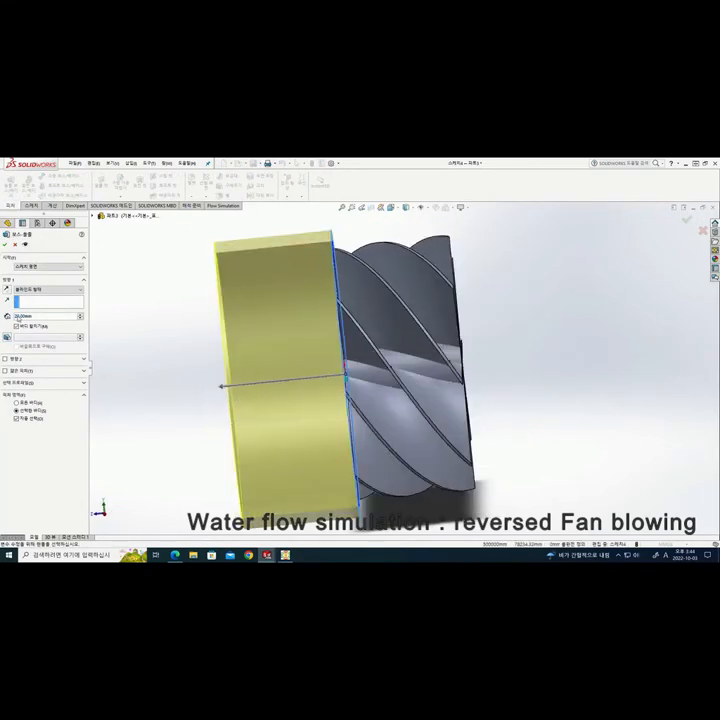
drag(221, 386, 445, 378)
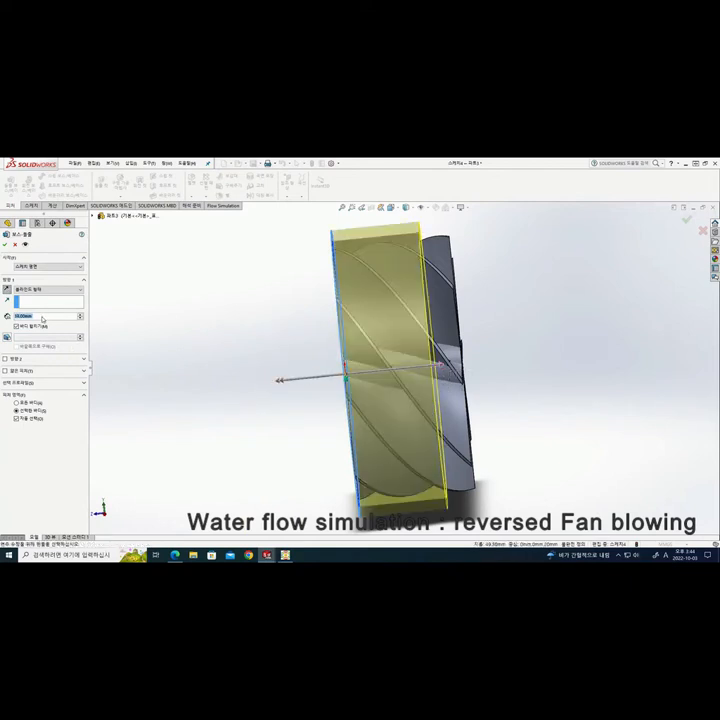
text(20)
key(Return)
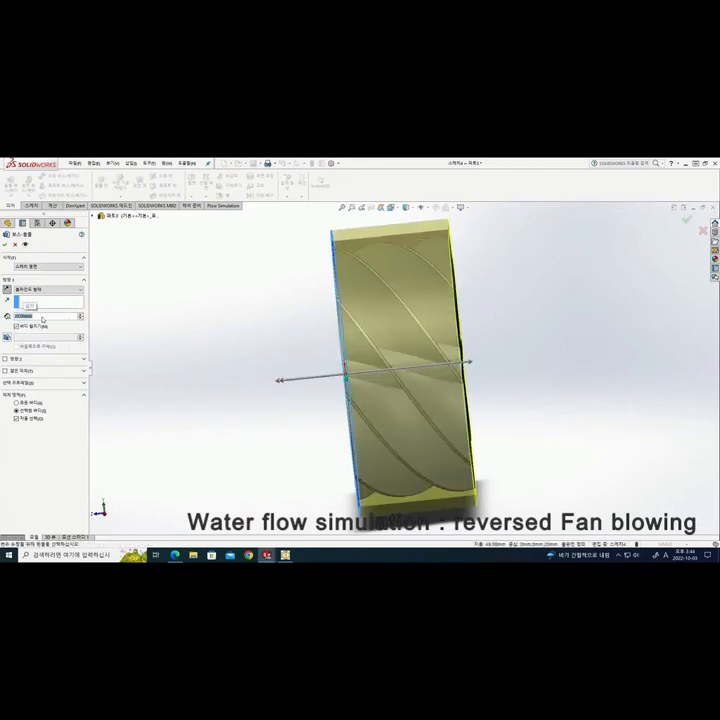
click(6, 244)
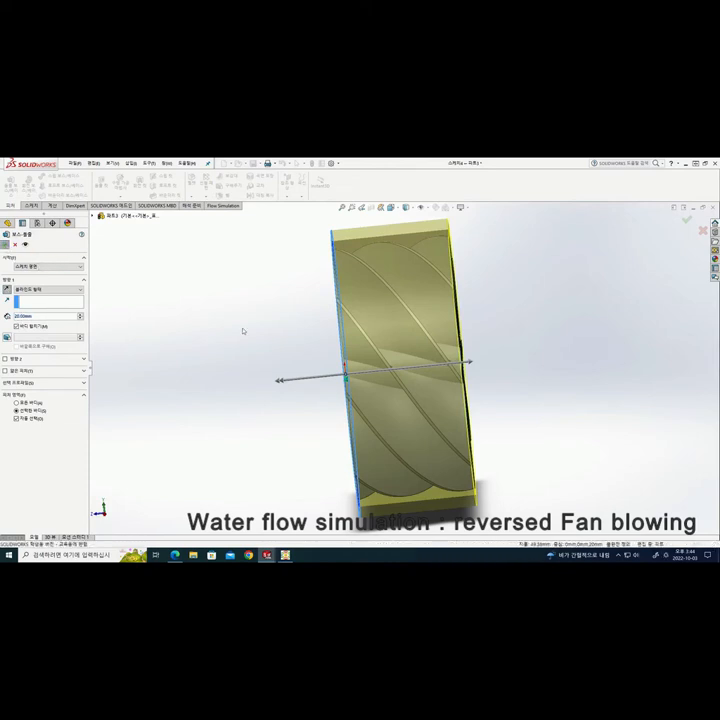
mouse_move(250, 306)
middle_down()
mouse_move(284, 289)
mouse_move(338, 286)
middle_up()
middle_drag(523, 290, 536, 275)
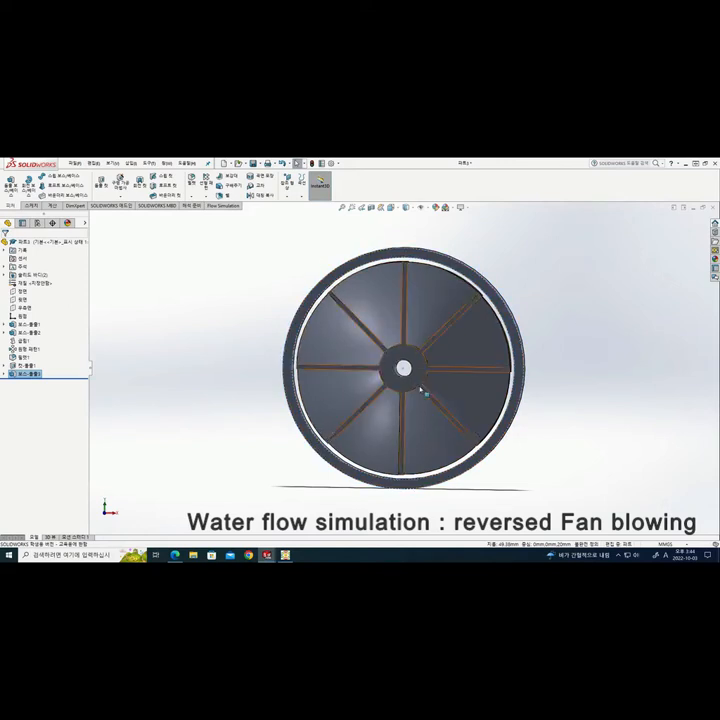
Sketch a circle about 44 mm in diameter, centred on the origin, on the hub's end face just around the blade tips
mouse_move(543, 341)
middle_down()
mouse_move(543, 334)
mouse_move(548, 339)
middle_up()
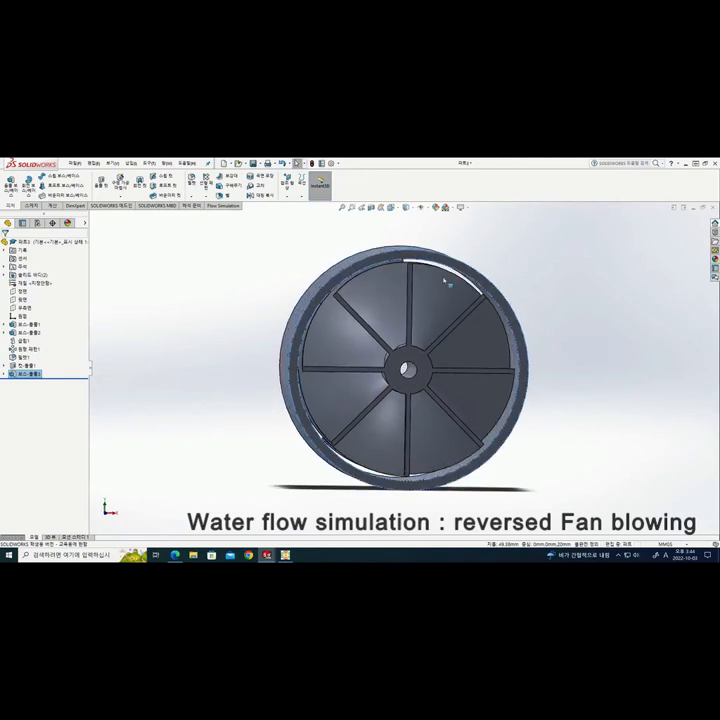
middle_drag(229, 302, 222, 297)
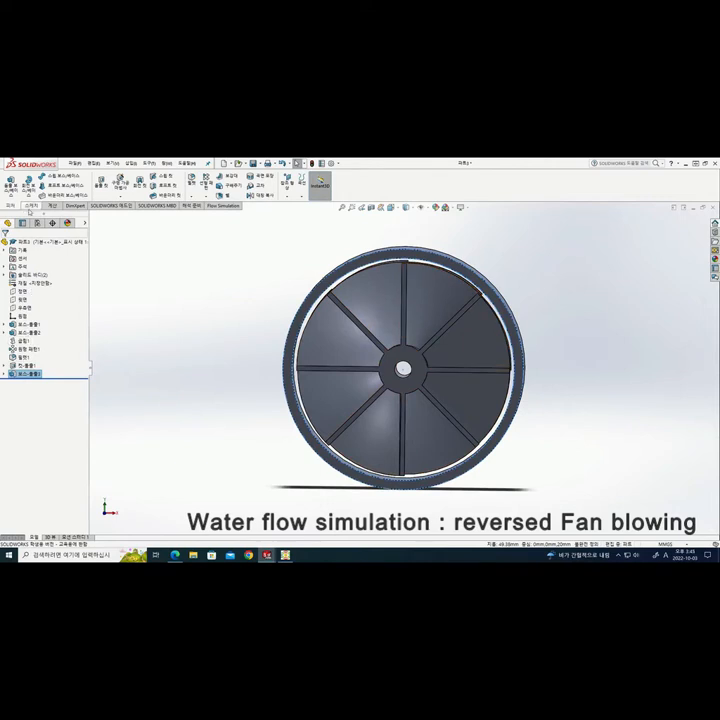
click(32, 205)
right_click(405, 297)
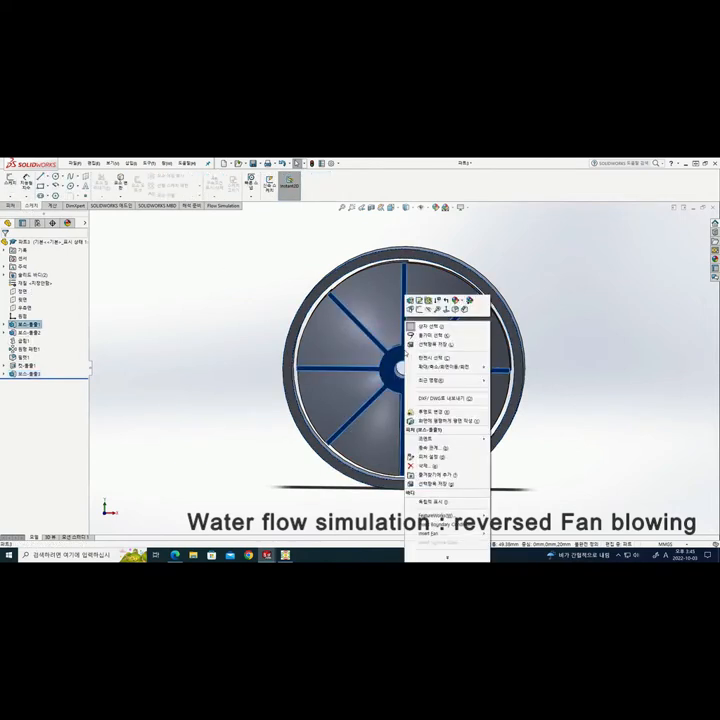
click(446, 309)
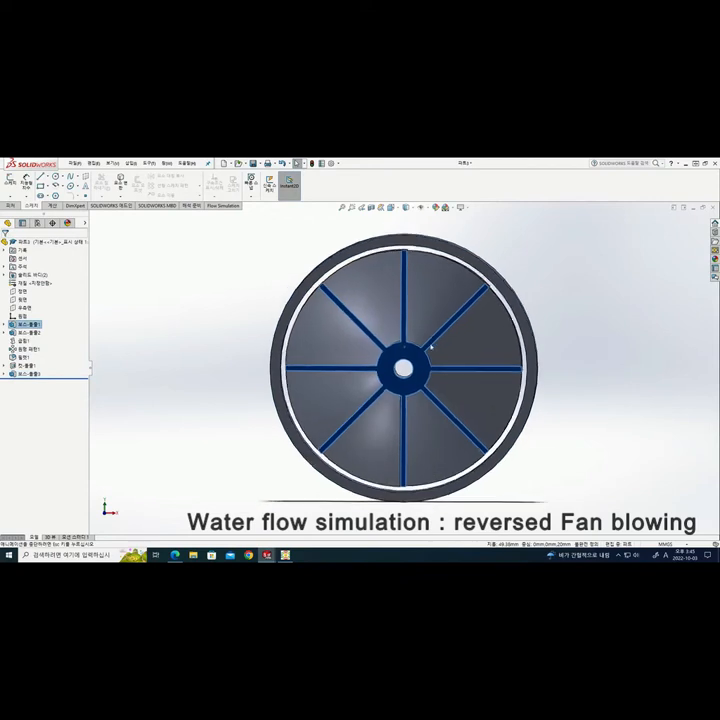
right_click(420, 351)
click(431, 301)
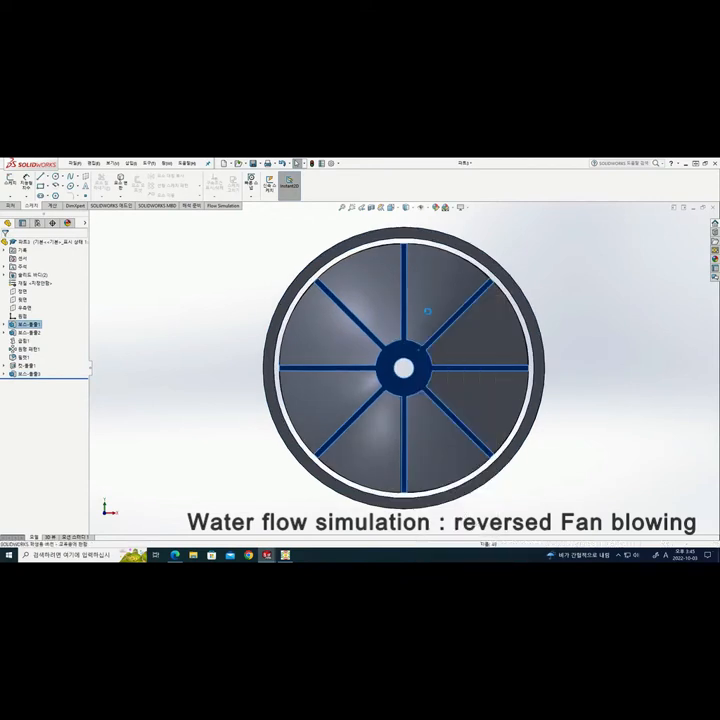
click(57, 177)
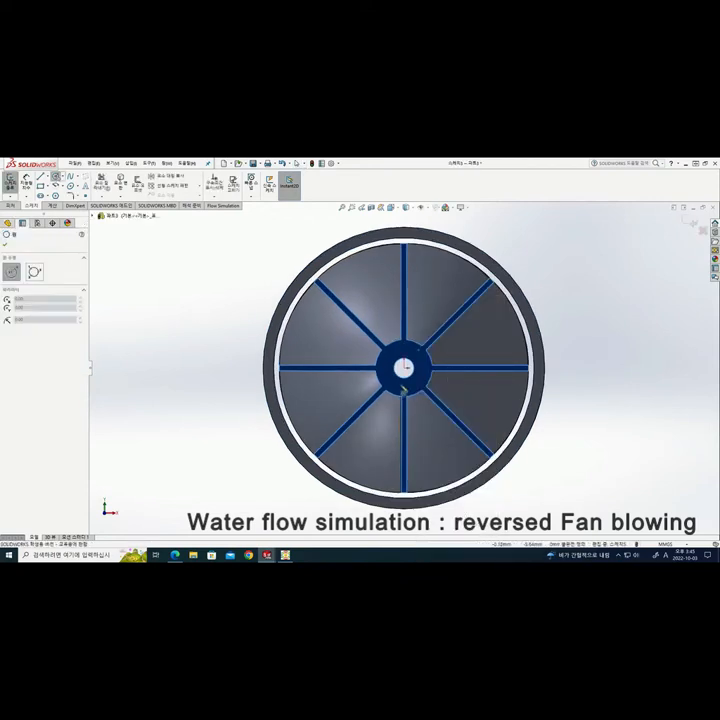
click(405, 367)
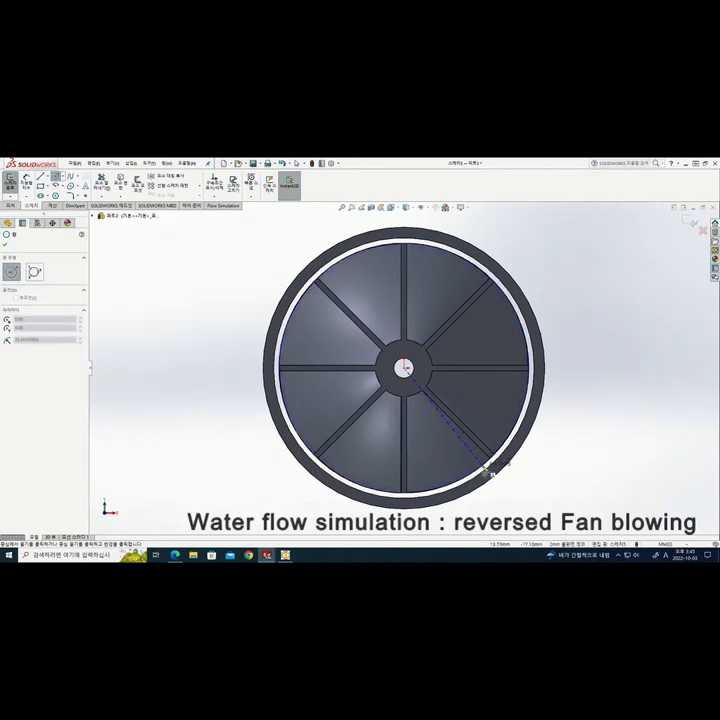
click(486, 469)
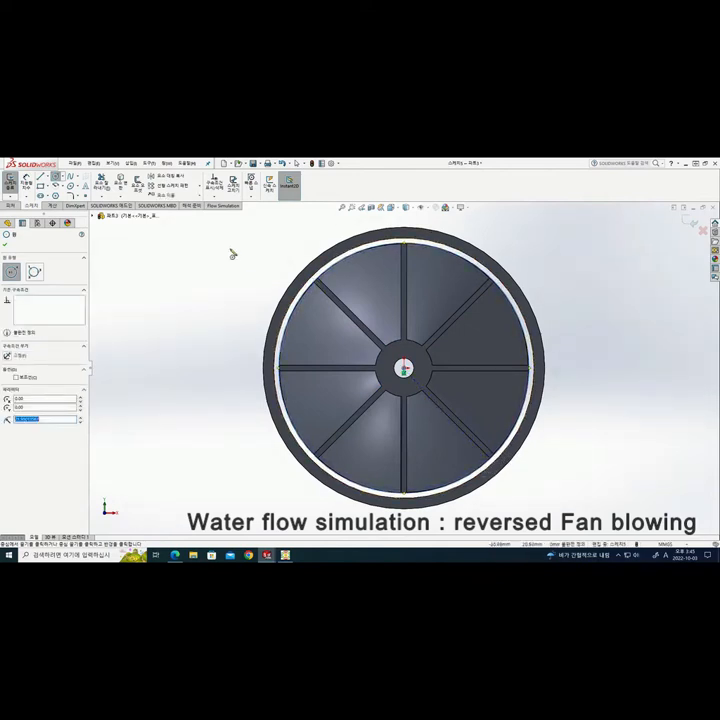
Extrude the circle 20 mm in the reversed direction, back over the blades, as a solid disc inside the housing
click(10, 205)
click(12, 183)
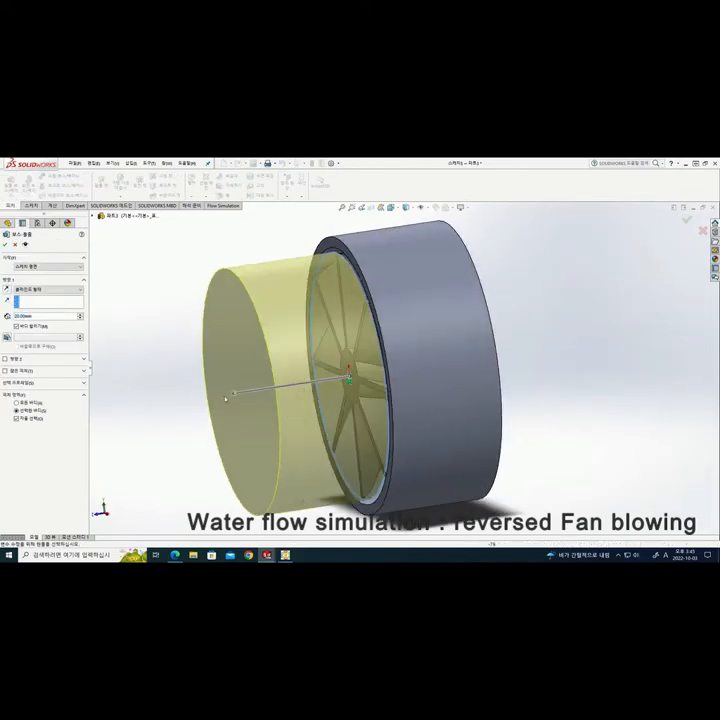
click(240, 394)
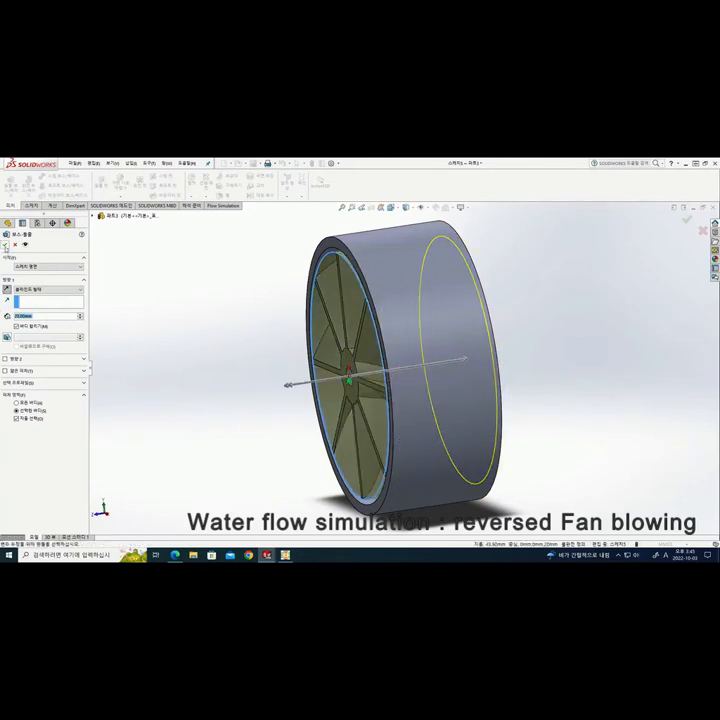
click(5, 246)
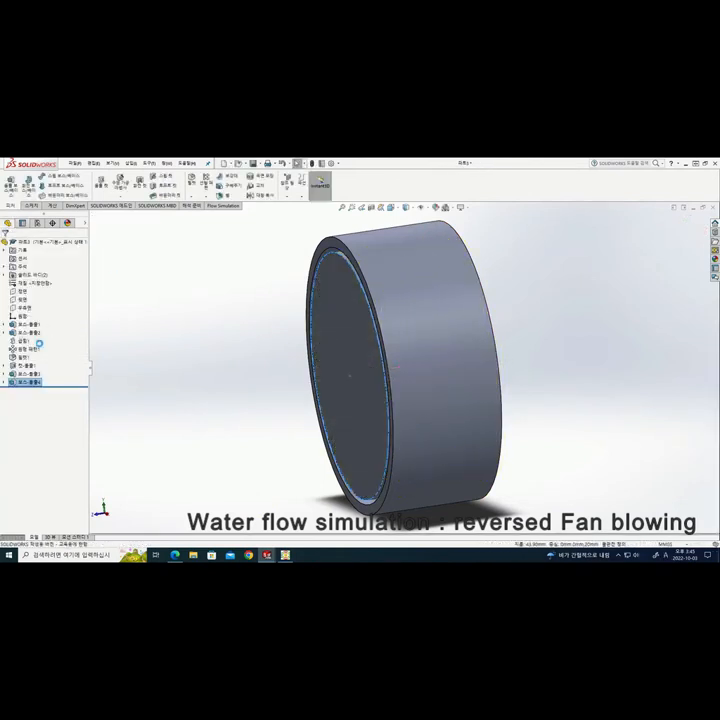
Edit the disc extrusion and turn off merging of its result with the fan bodies
right_click(25, 381)
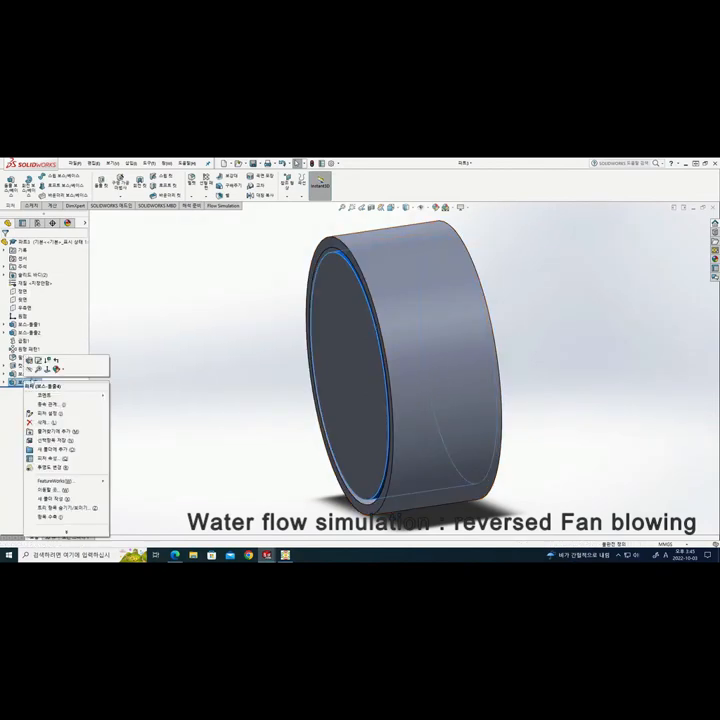
click(29, 360)
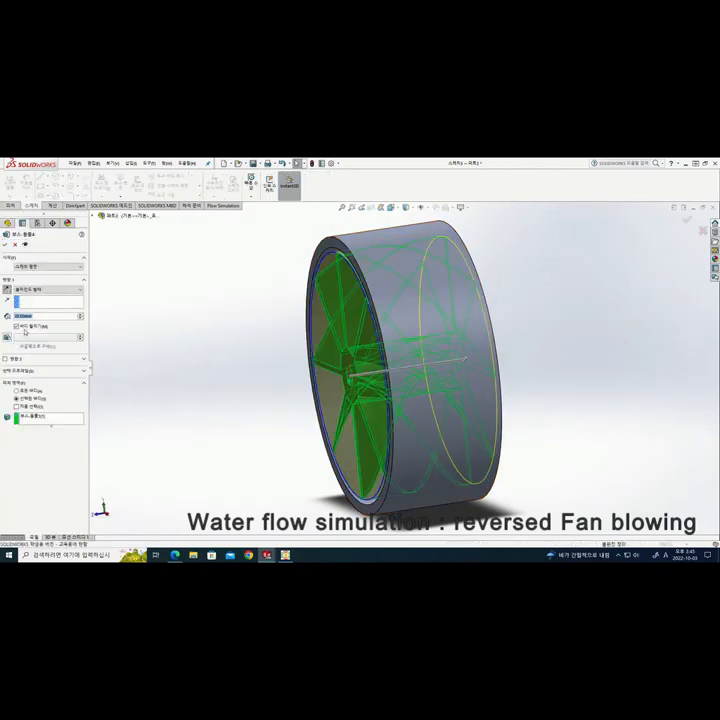
click(5, 244)
scroll(219, 288, up, 1)
middle_drag(219, 286, 280, 266)
middle_drag(431, 318, 568, 335)
Start a new Flow Simulation project with the wizard, keeping the default project name, current configuration and SI unit system
click(223, 205)
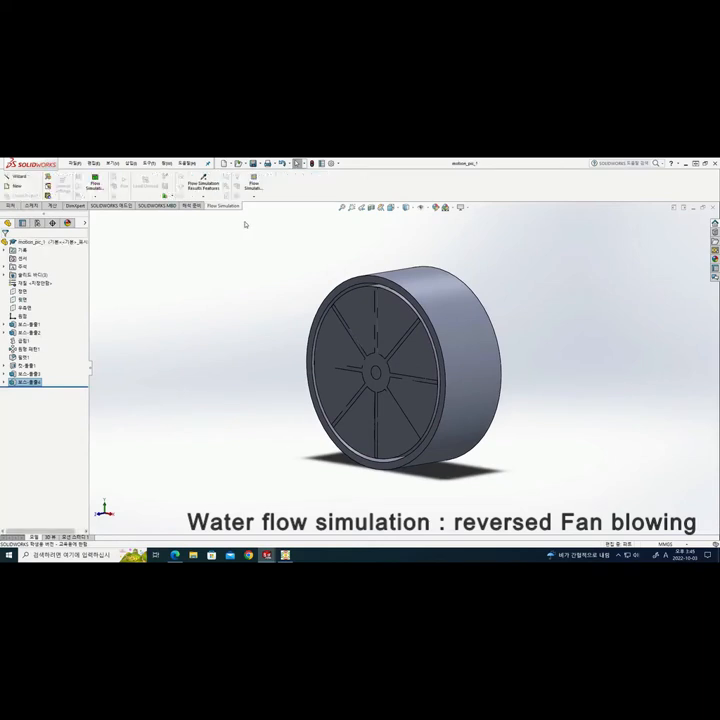
click(18, 178)
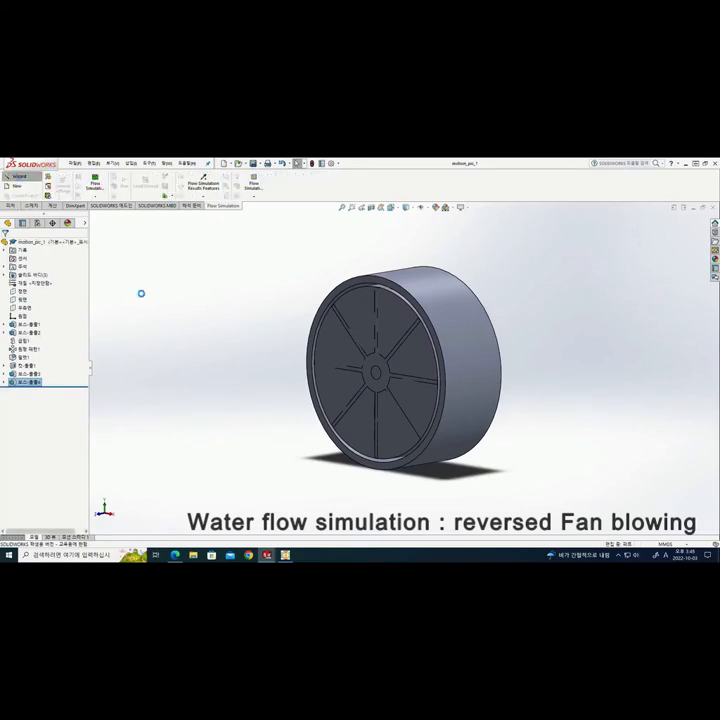
click(362, 288)
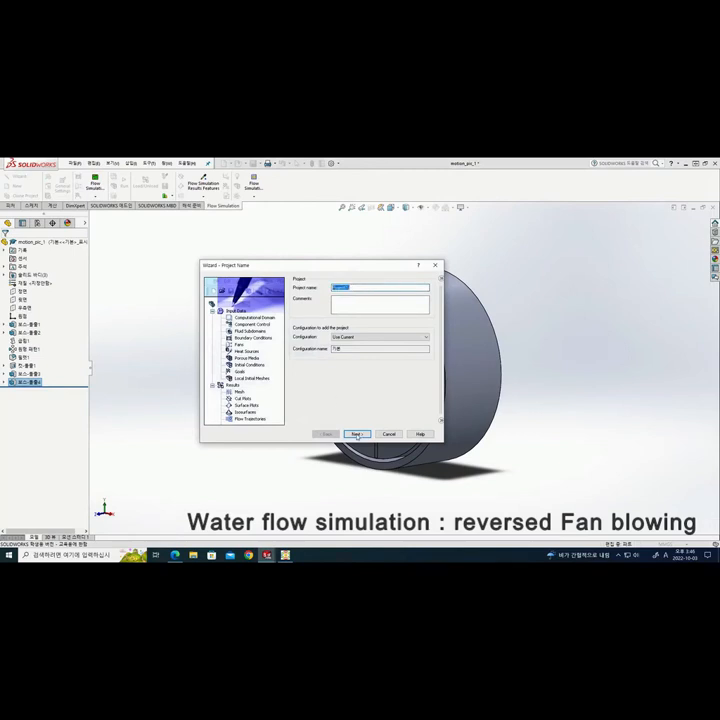
click(356, 434)
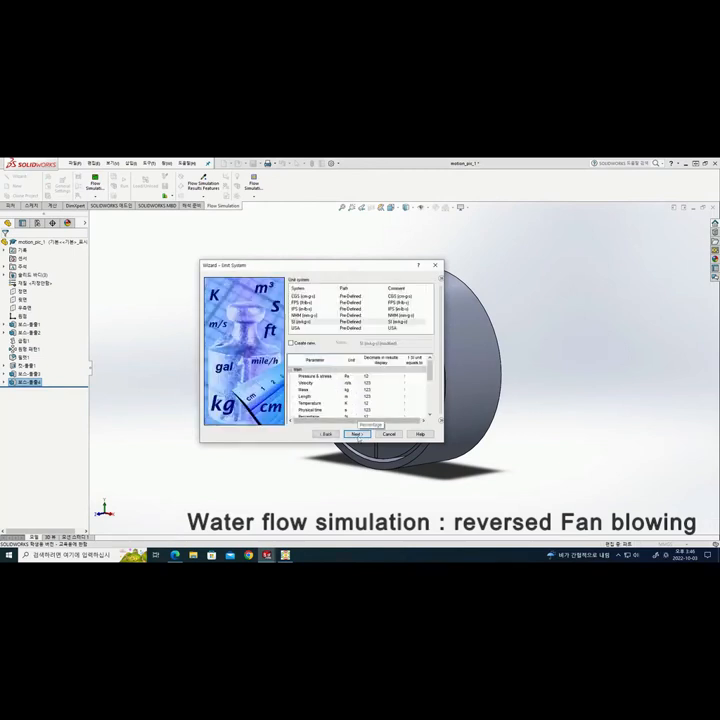
click(357, 434)
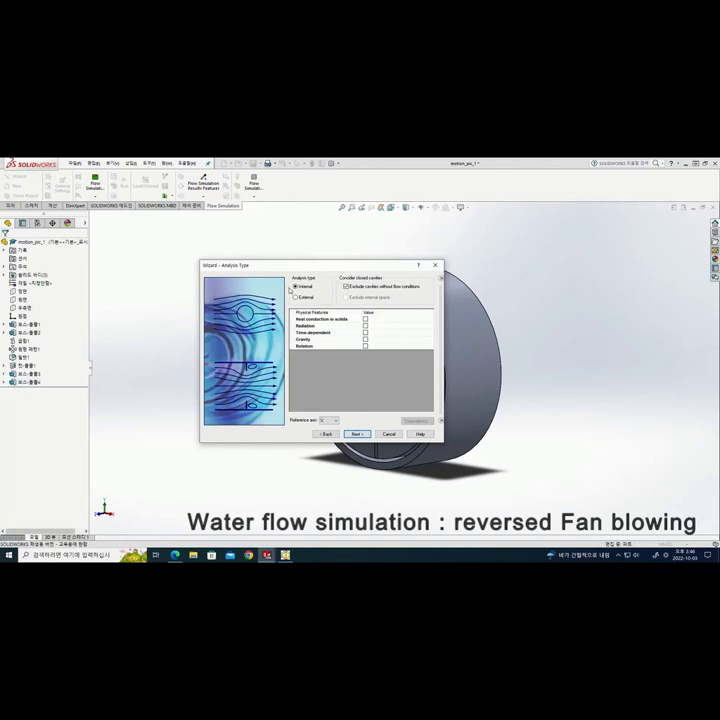
Set the analysis type to External with cavity exclusion off, enable Rotation with Local region(s) (Averaging), and choose Z as reference axis
drag(252, 266, 77, 285)
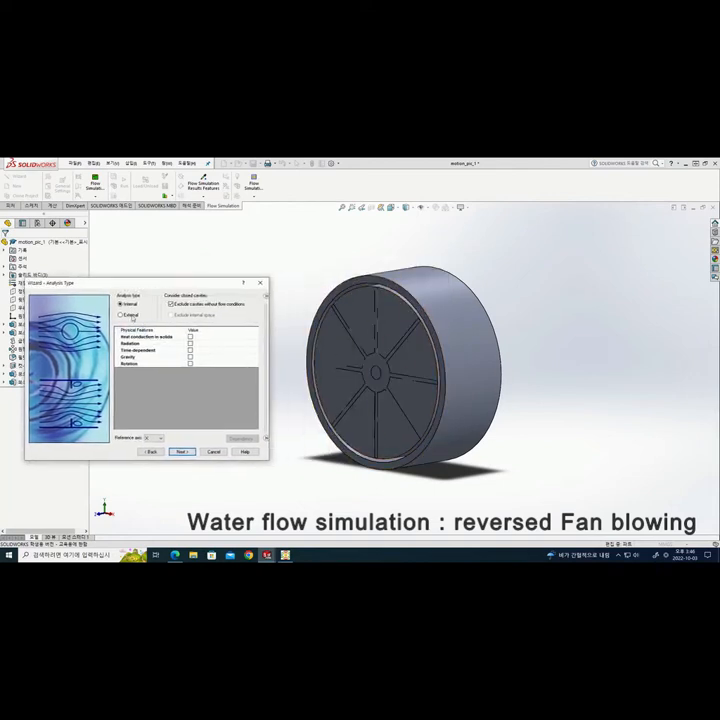
click(190, 364)
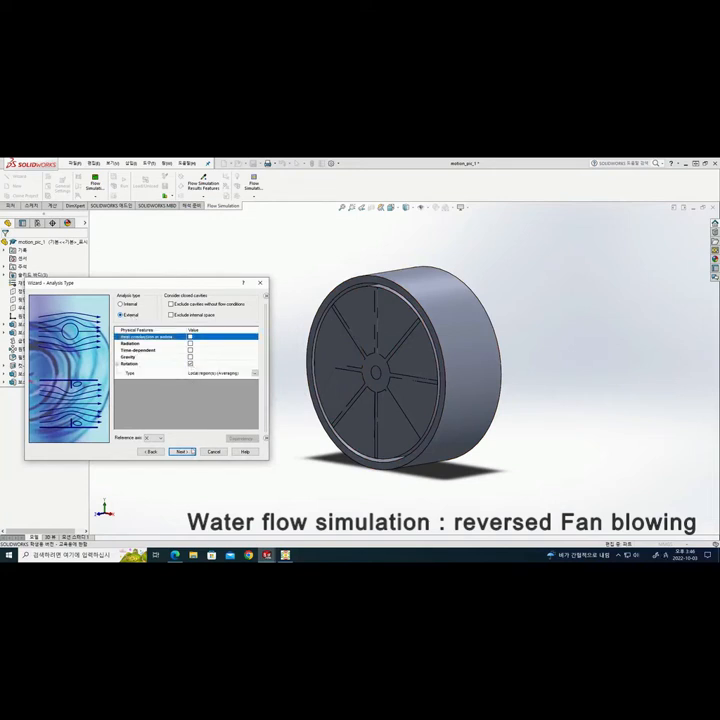
click(157, 439)
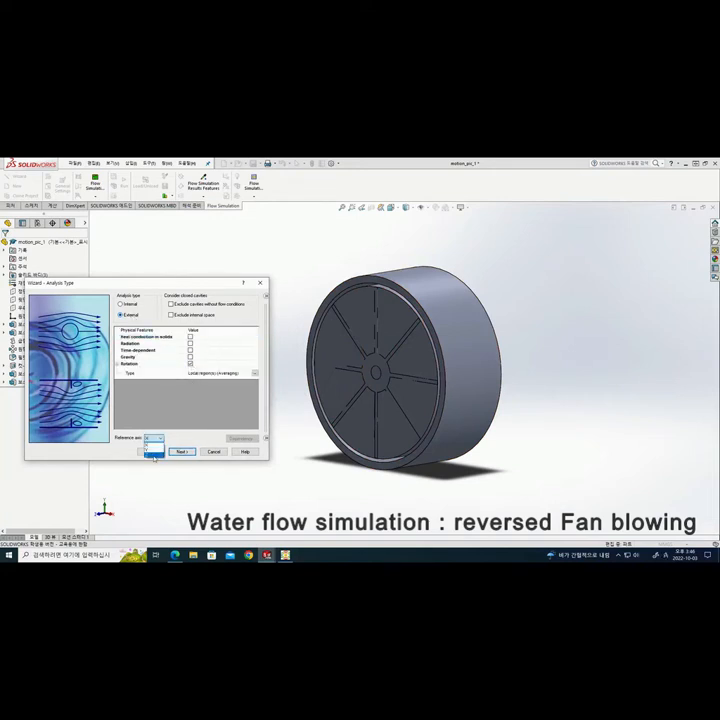
click(154, 455)
click(182, 452)
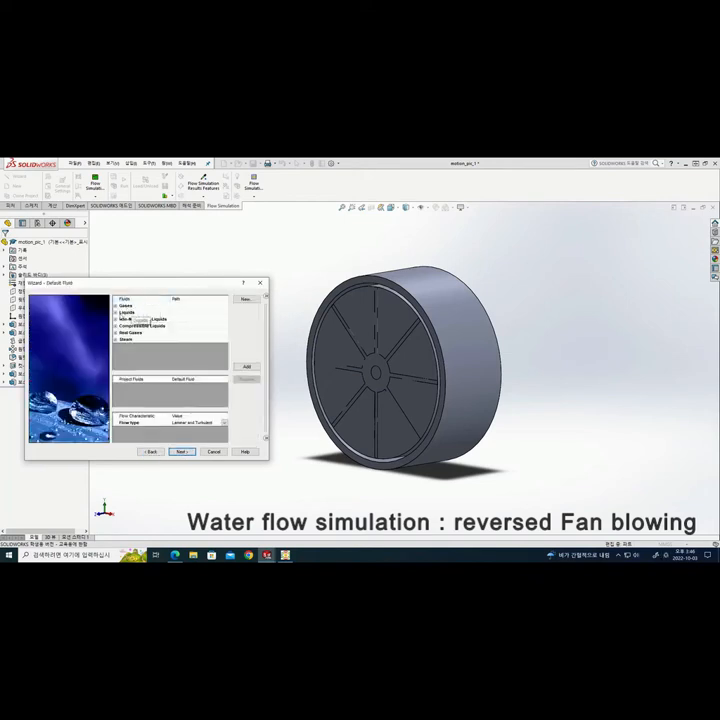
Add the pre-defined liquid Water as the project fluid and enable cavitation, keeping laminar and turbulent flow
click(116, 313)
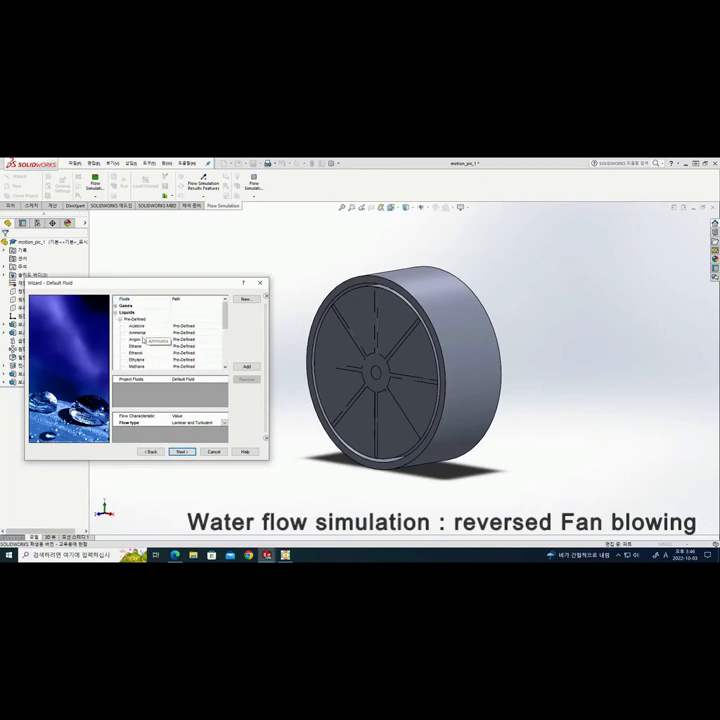
scroll(140, 334, down, 5)
click(146, 339)
click(245, 367)
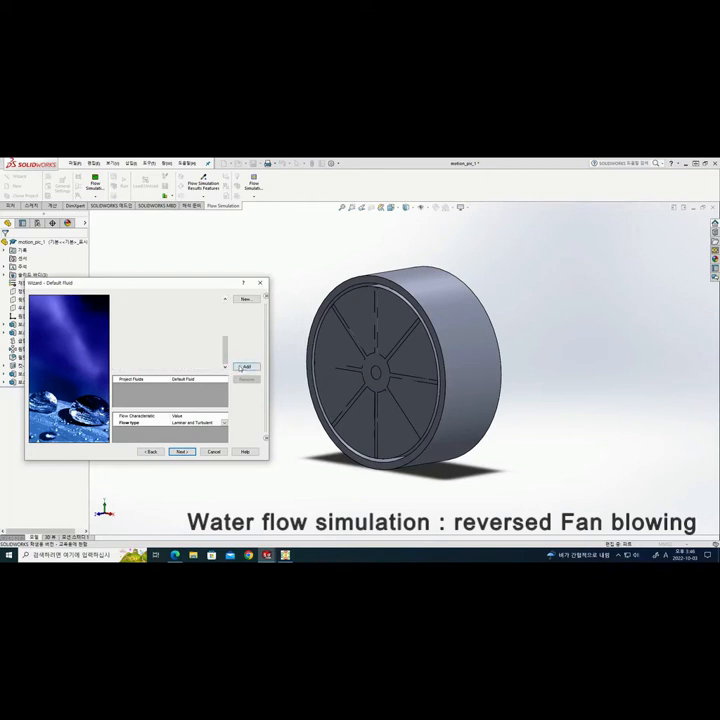
click(174, 430)
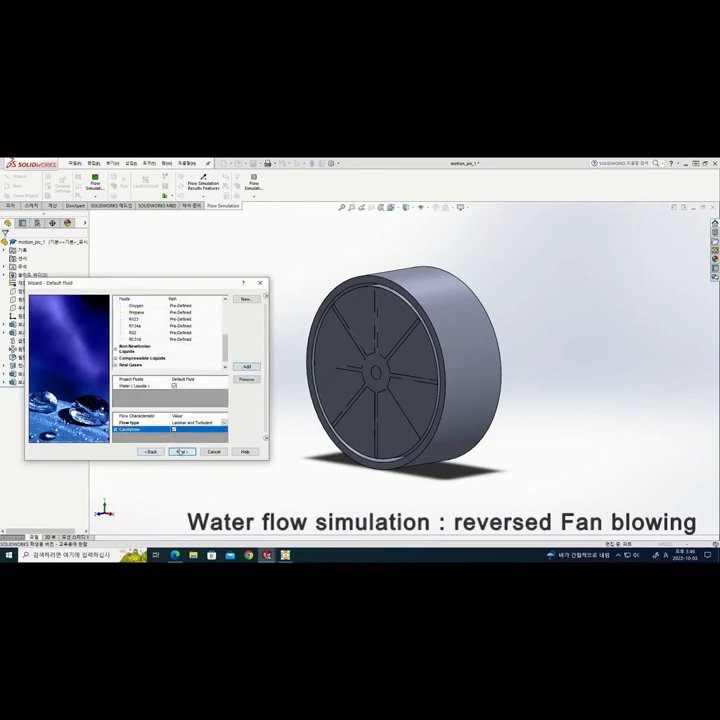
click(180, 452)
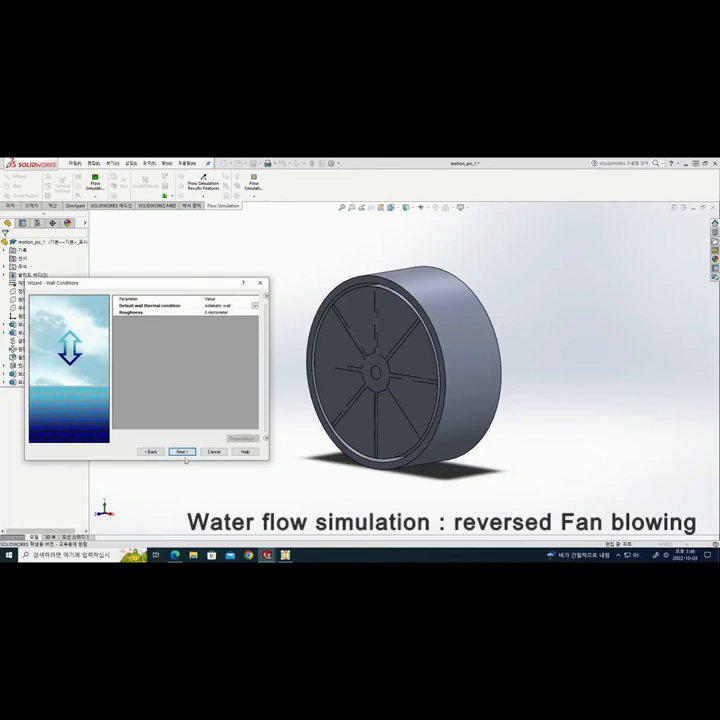
Accept the default wall conditions, set the ambient velocity in the Z direction to 3 m/s, and finish creating the project
click(182, 452)
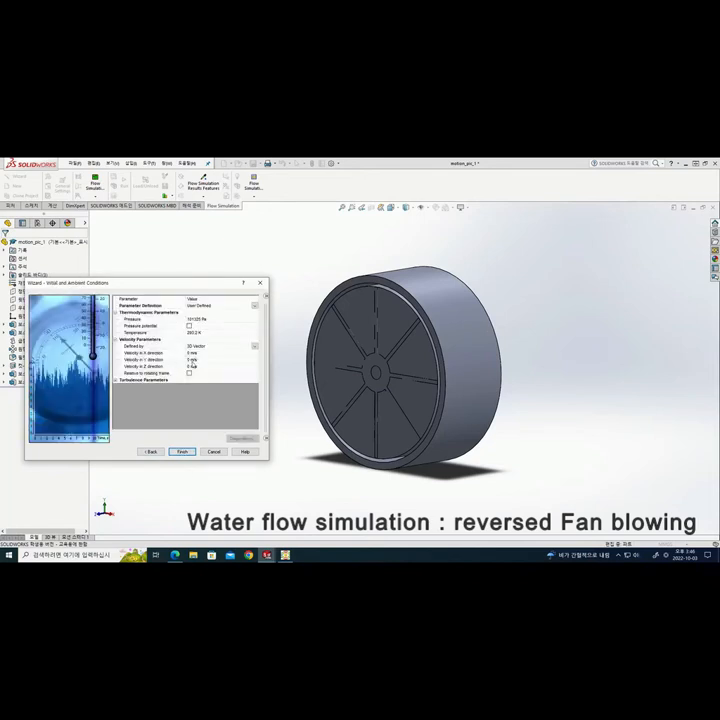
click(191, 367)
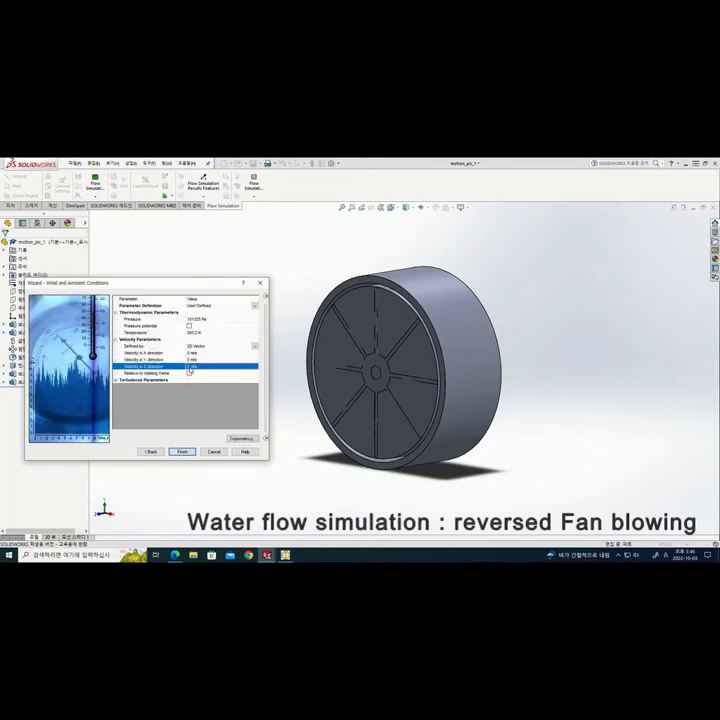
click(190, 367)
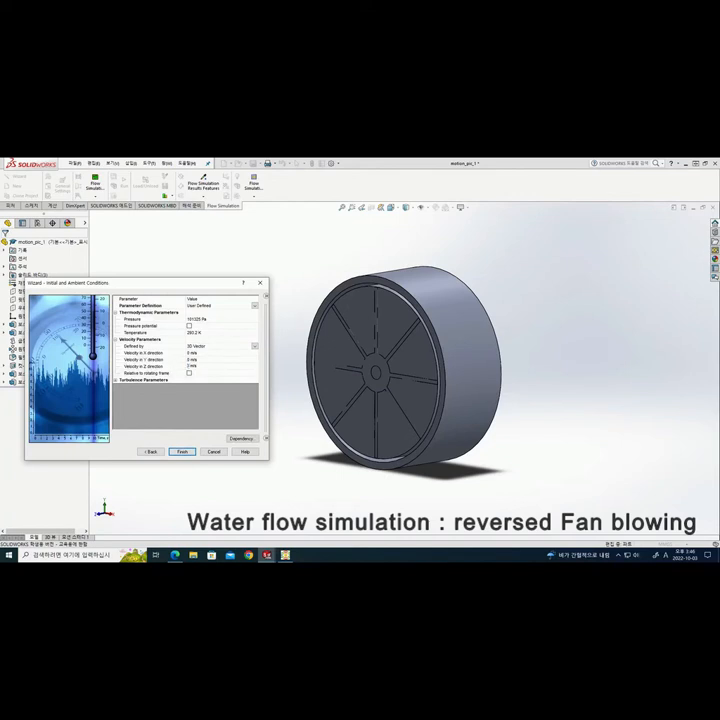
click(170, 367)
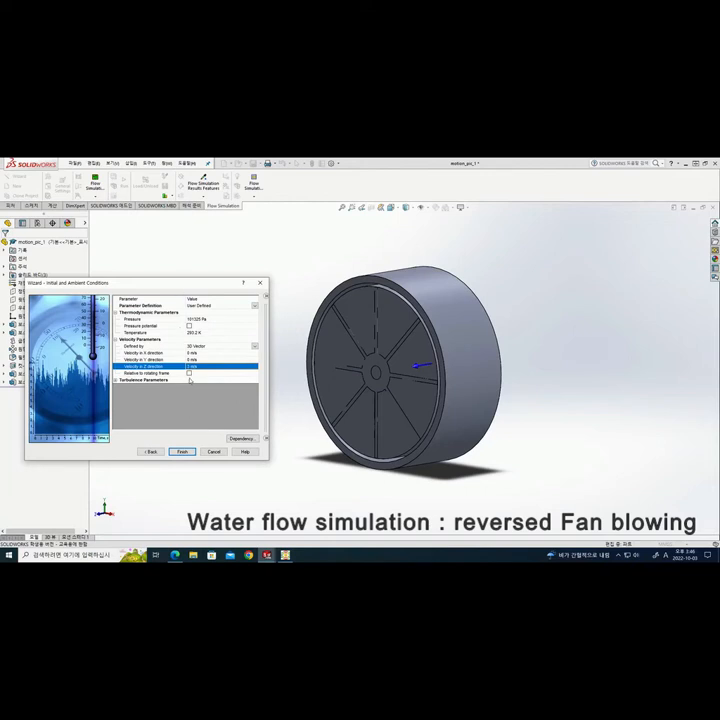
click(183, 452)
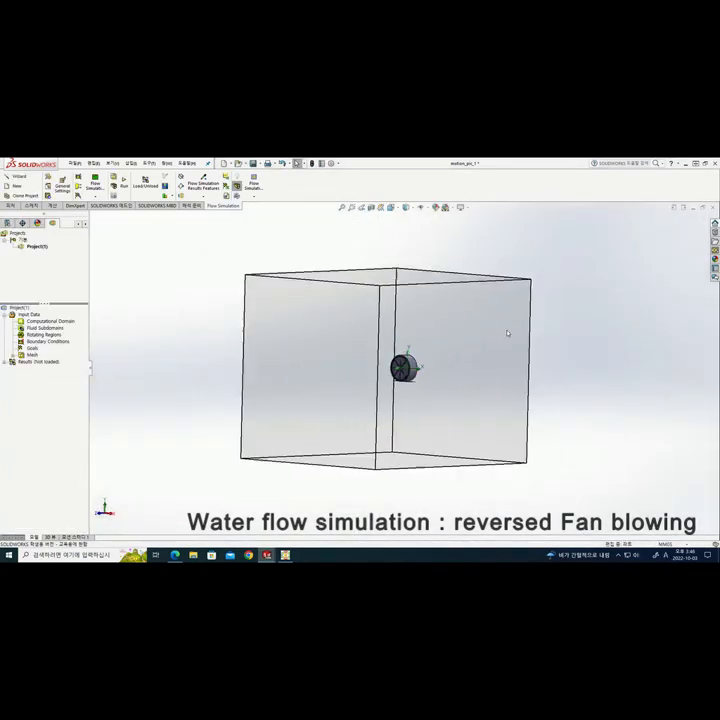
Shrink the computational domain around the fan by pulling its Y max, Y min, Z max and Z min boundaries inward
middle_drag(508, 333, 545, 355)
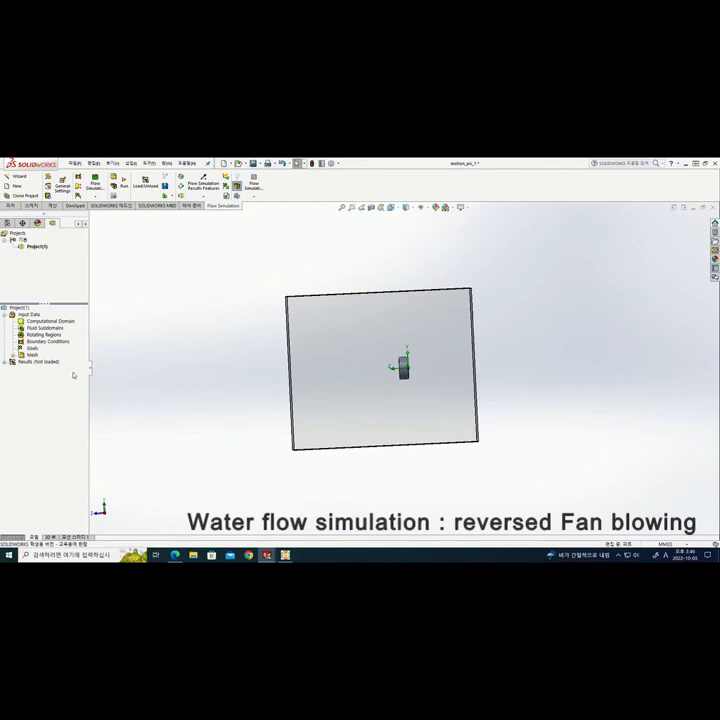
right_click(44, 321)
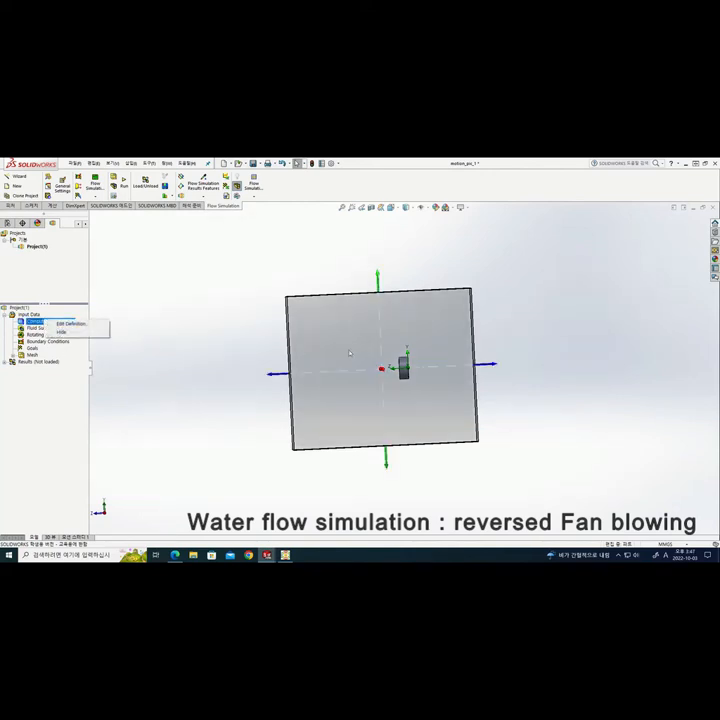
drag(378, 276, 382, 336)
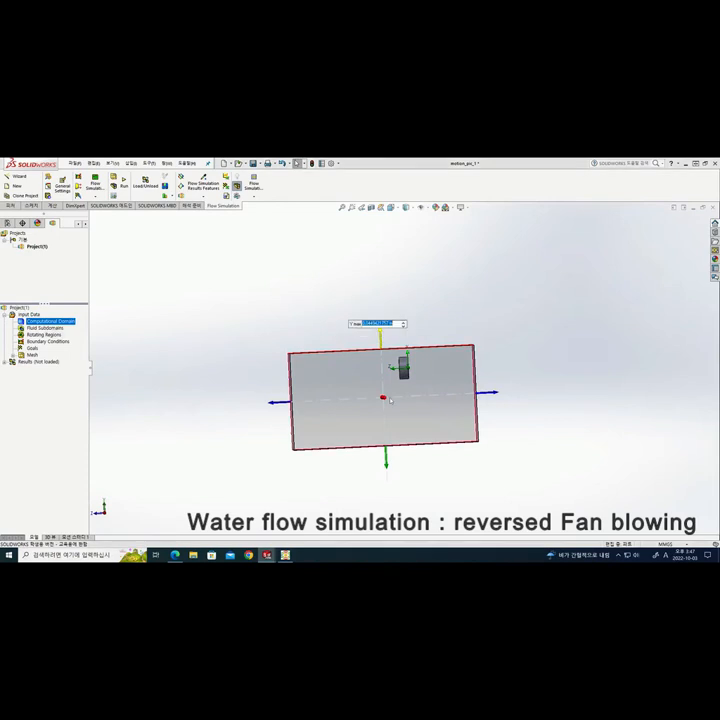
click(387, 467)
drag(393, 473, 385, 396)
drag(273, 376, 327, 370)
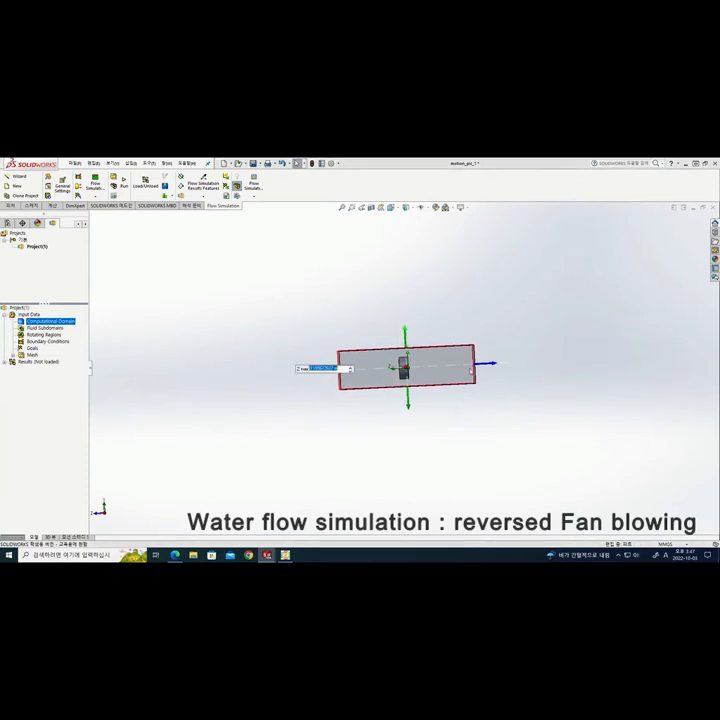
drag(494, 365, 467, 366)
Pull the computational domain's X min and X max boundaries closer to the fan and shorten its Z max side further
middle_drag(413, 227, 394, 286)
drag(396, 280, 393, 321)
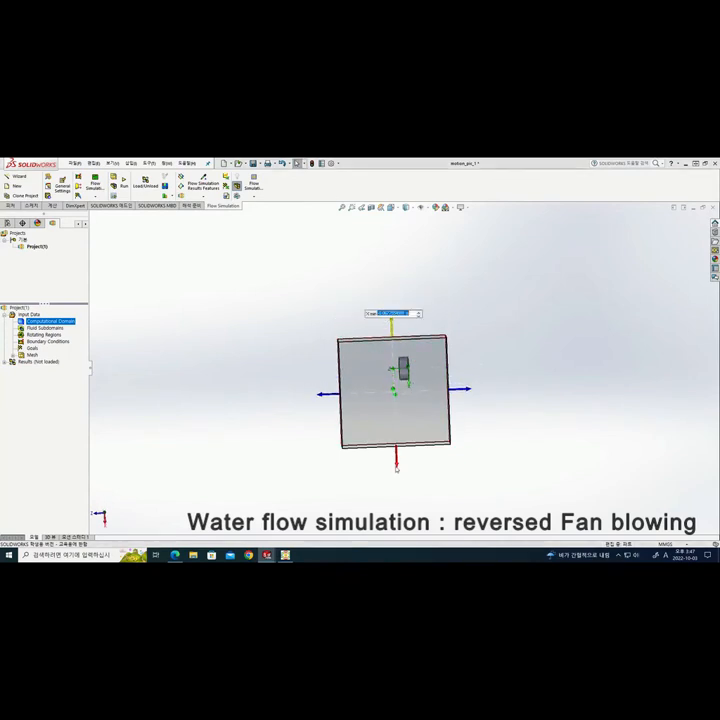
drag(401, 469, 402, 417)
middle_drag(402, 417, 345, 363)
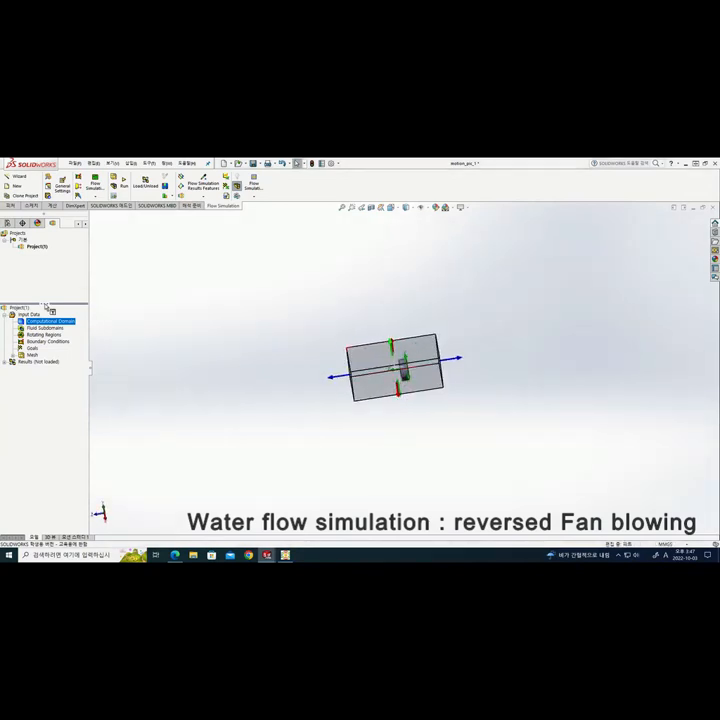
drag(330, 378, 343, 376)
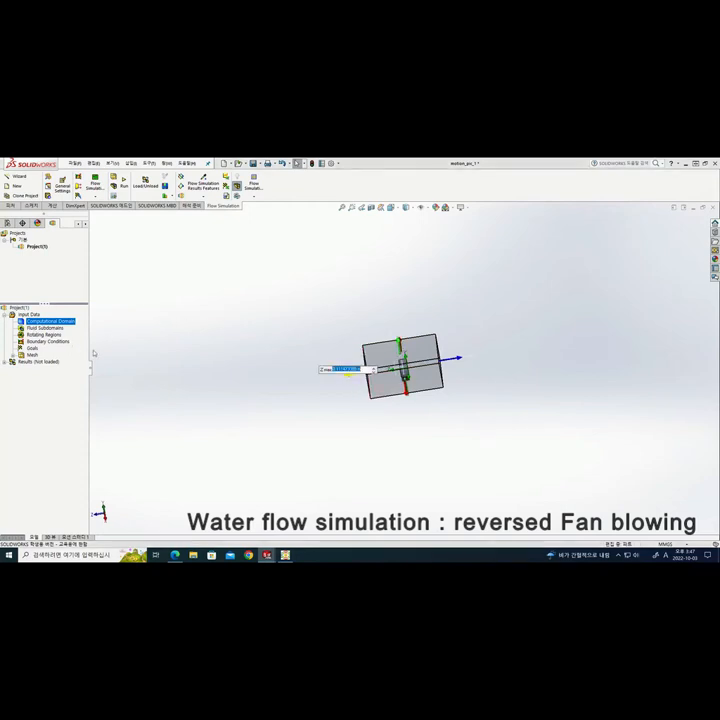
click(199, 318)
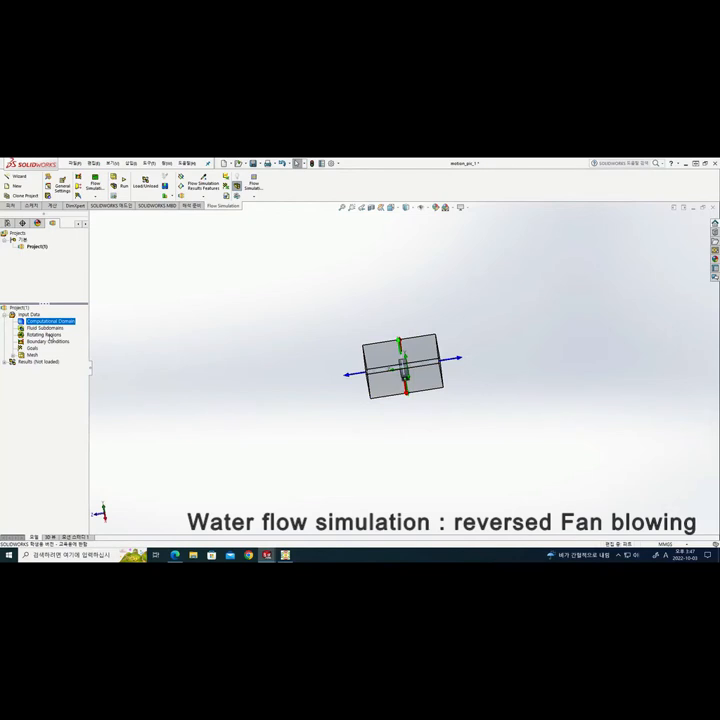
Insert a rotating region on the disc body enclosing the fan blades with an angular velocity of 1000 rad/s
right_click(56, 334)
click(75, 339)
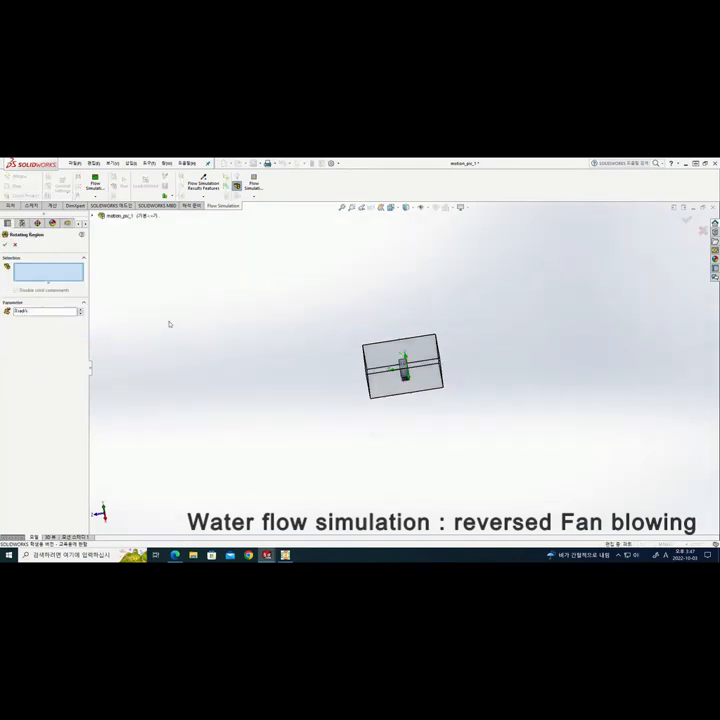
key(ctrl+7)
scroll(482, 433, down, 2)
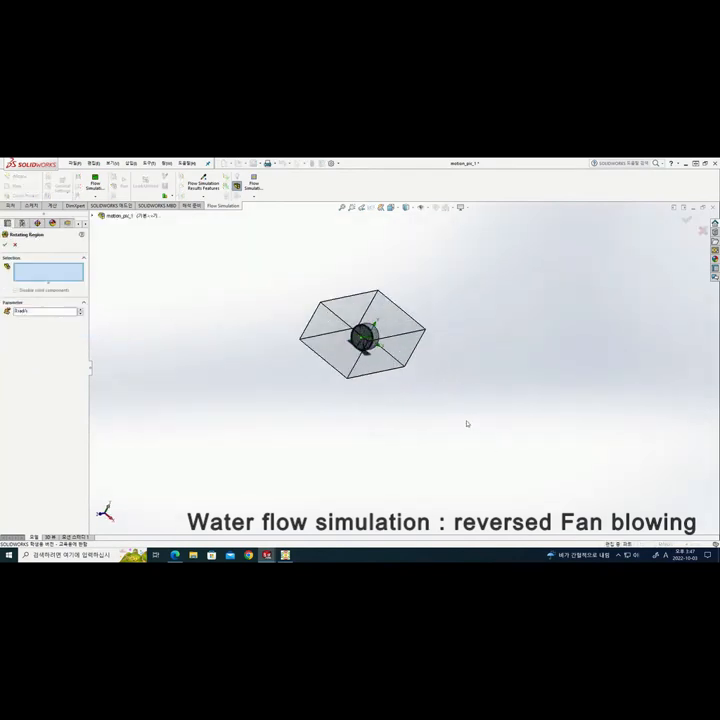
scroll(266, 326, down, 3)
scroll(436, 345, down, 5)
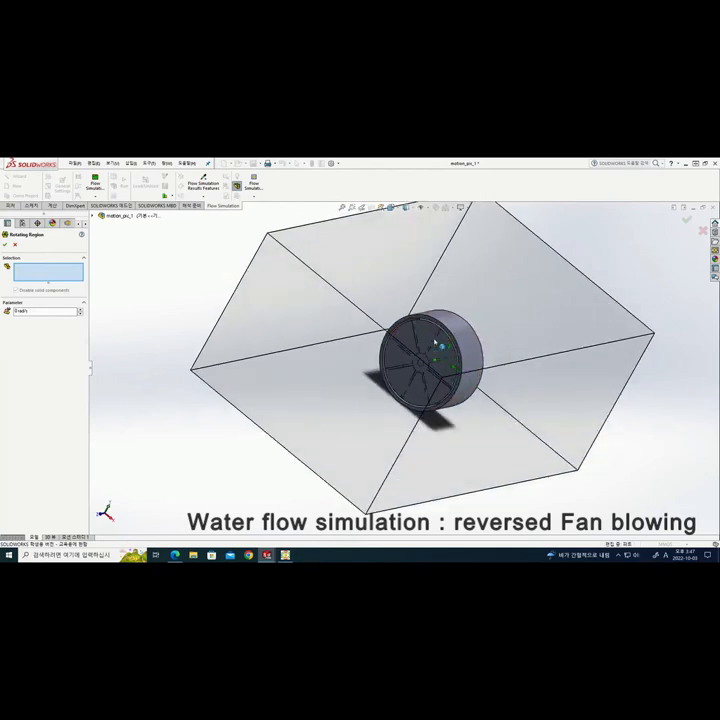
click(412, 336)
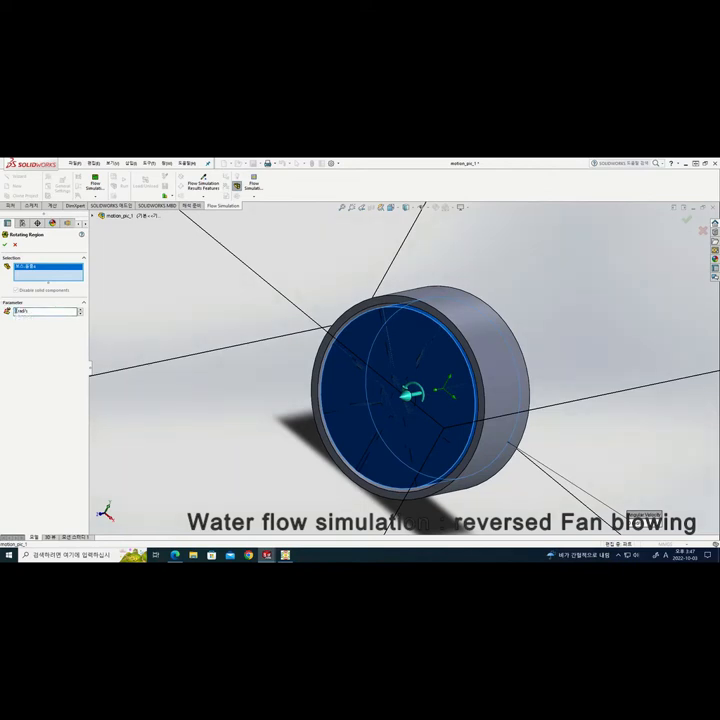
text(1000)
click(5, 244)
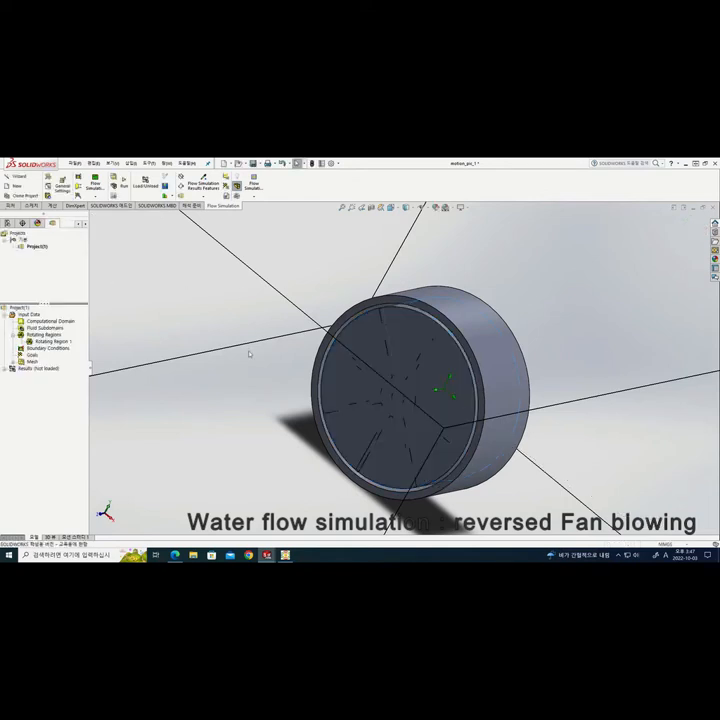
Insert a global goal for Torque (Z) in the global coordinate system
middle_drag(184, 421, 166, 400)
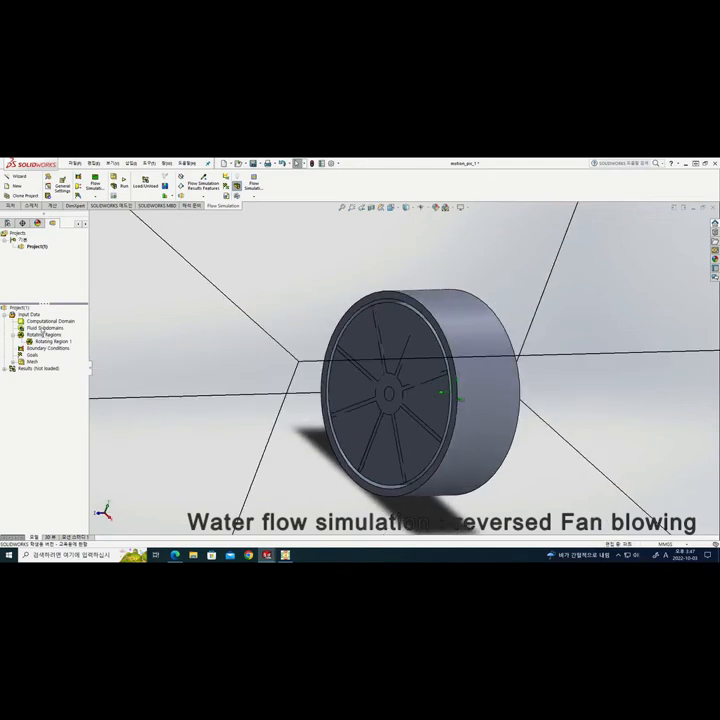
right_click(32, 355)
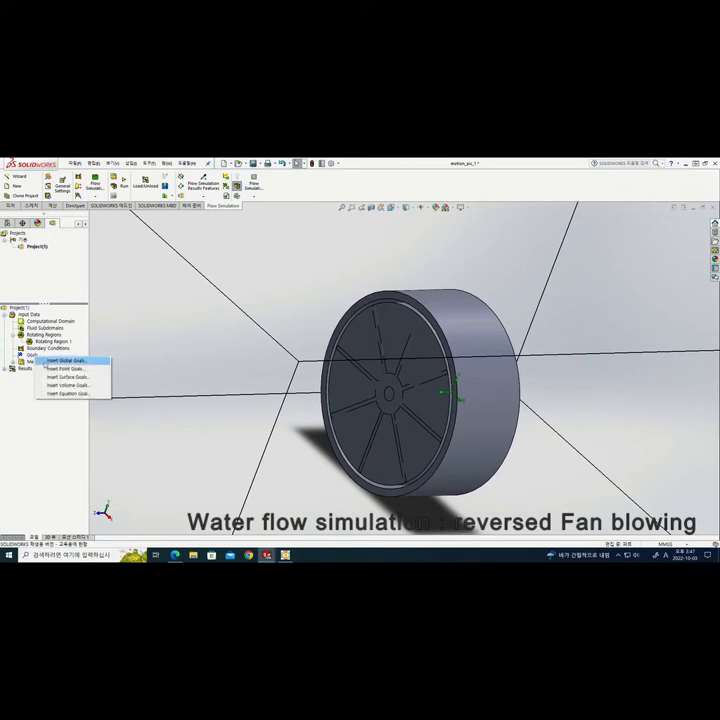
click(62, 361)
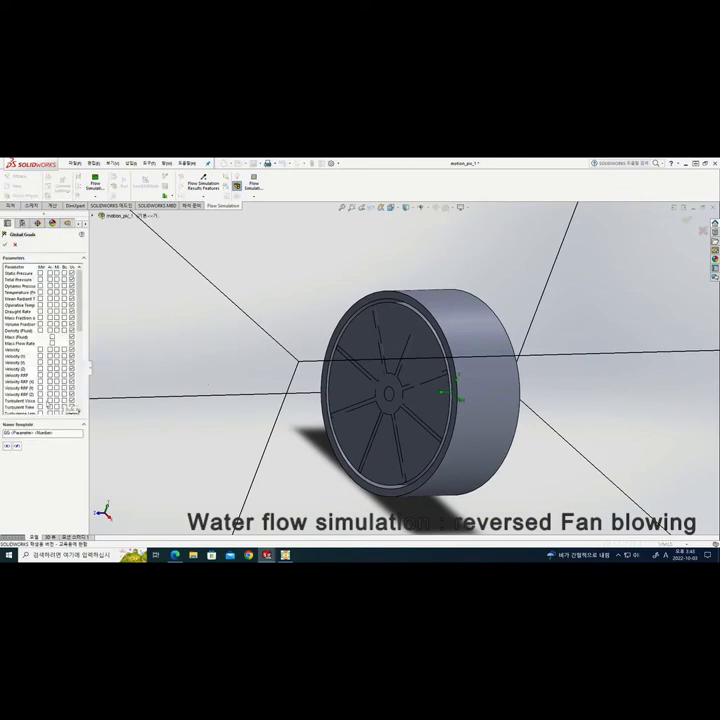
scroll(46, 395, down, 10)
click(53, 407)
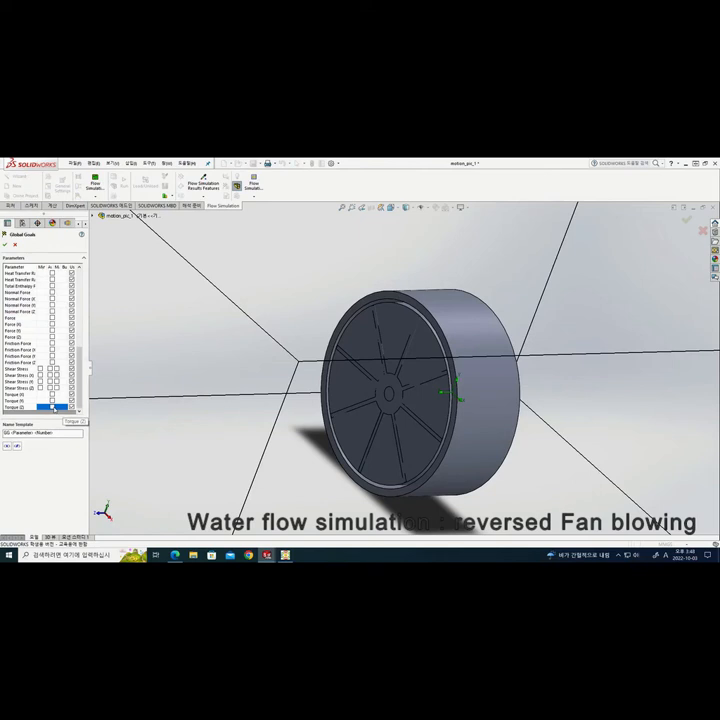
click(53, 407)
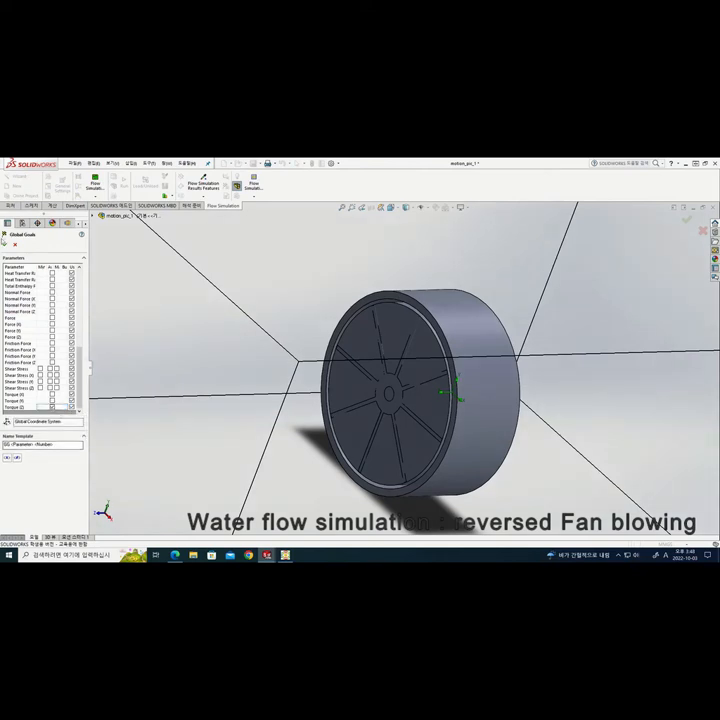
click(4, 244)
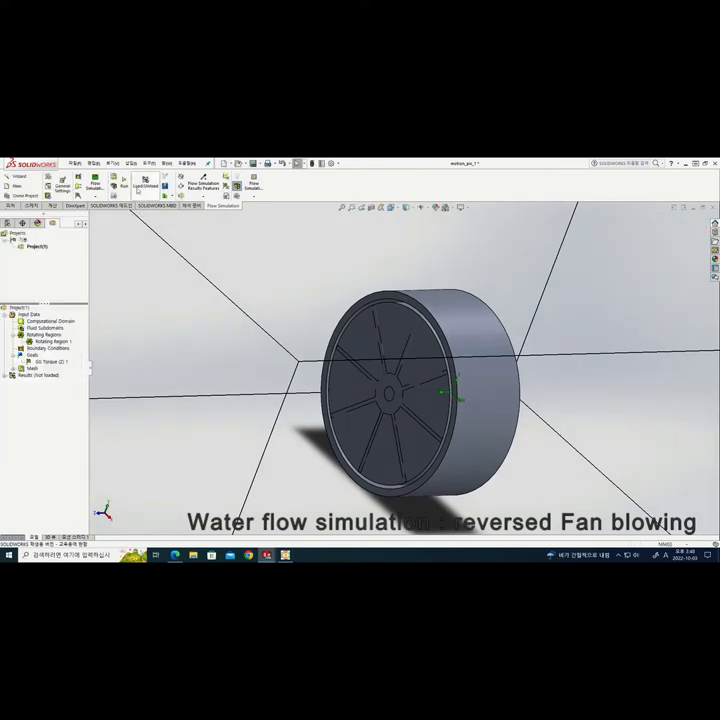
Run a new calculation on this computer using all CPUs with results loaded on finish, and minimize the solver window once solved
click(123, 180)
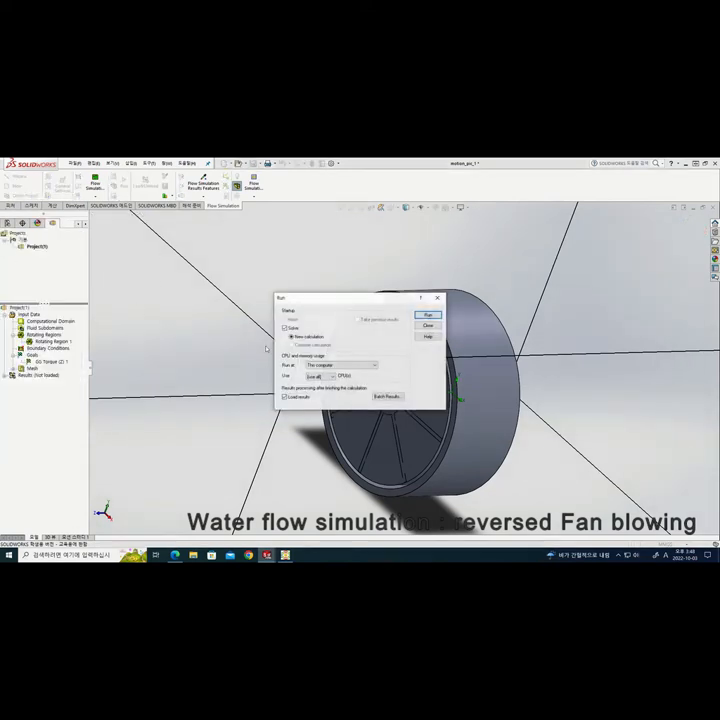
click(428, 315)
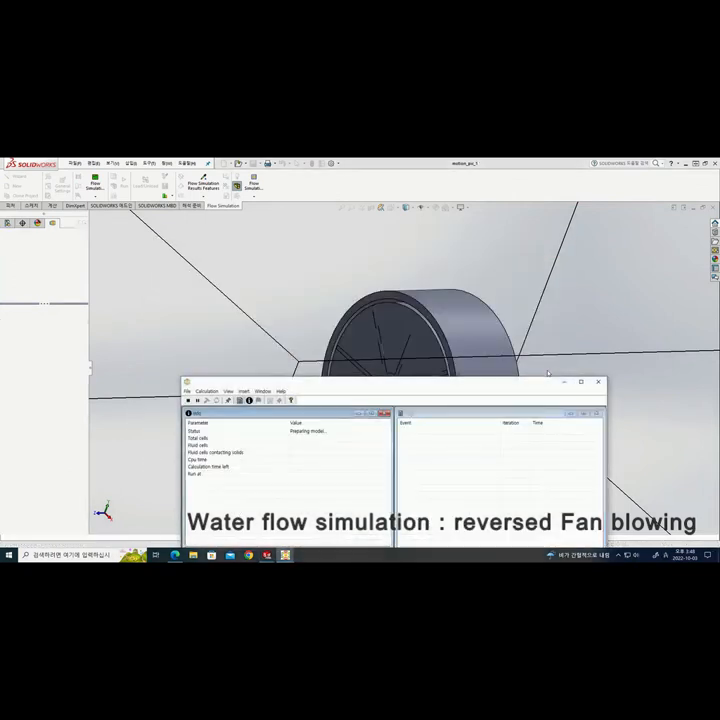
drag(434, 386, 417, 237)
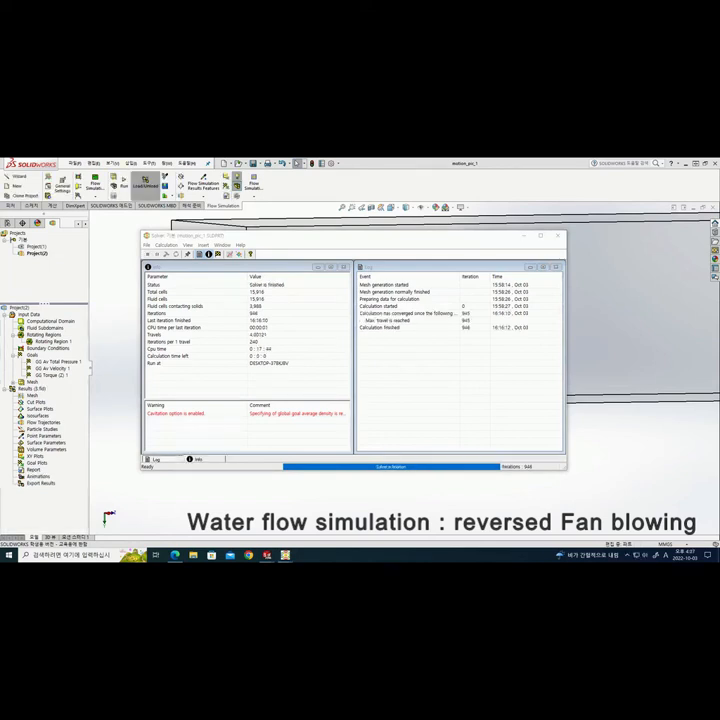
click(523, 235)
Insert flow trajectories starting from the disc's front face with 150 points, shown as arrows coloured by pressure
scroll(434, 297, down, 2)
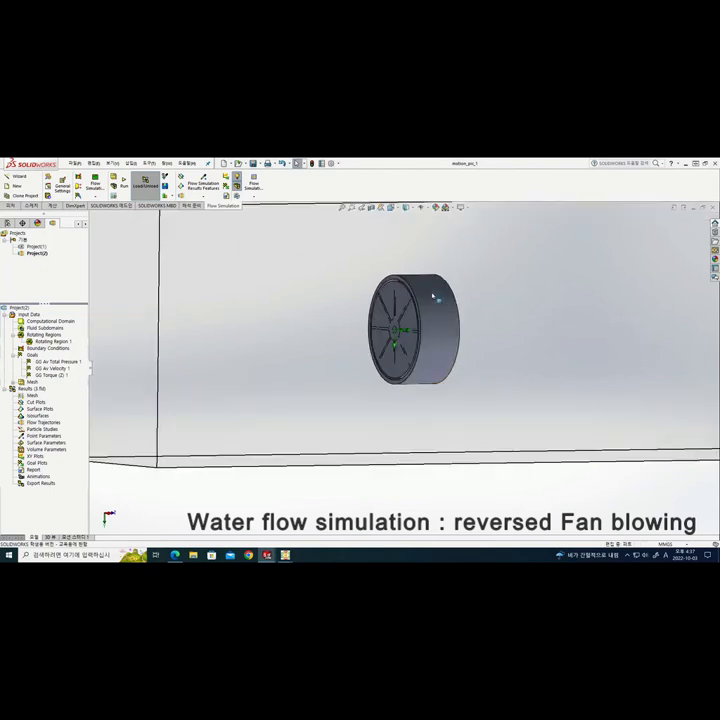
scroll(486, 308, up, 6)
middle_drag(489, 296, 273, 377)
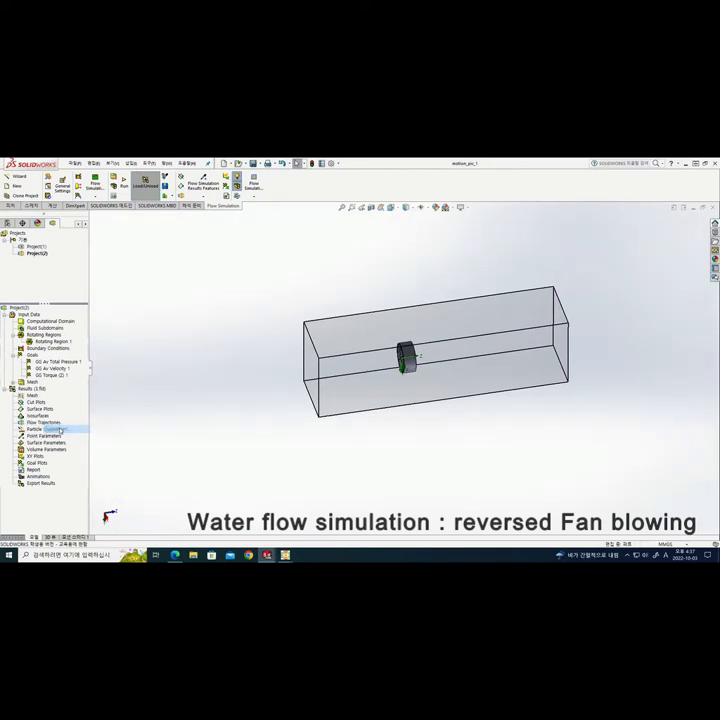
drag(25, 315, 1, 299)
text(160)
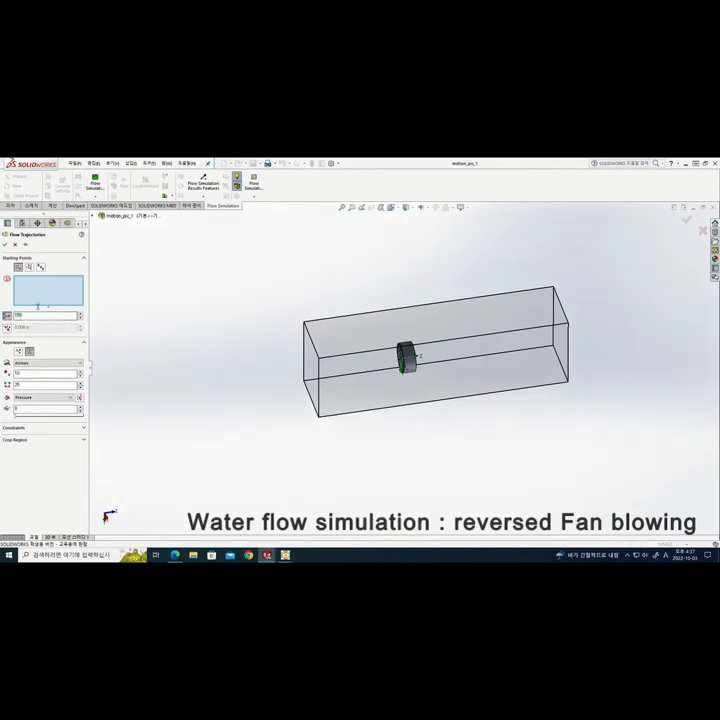
middle_drag(448, 373, 476, 380)
scroll(405, 358, down, 4)
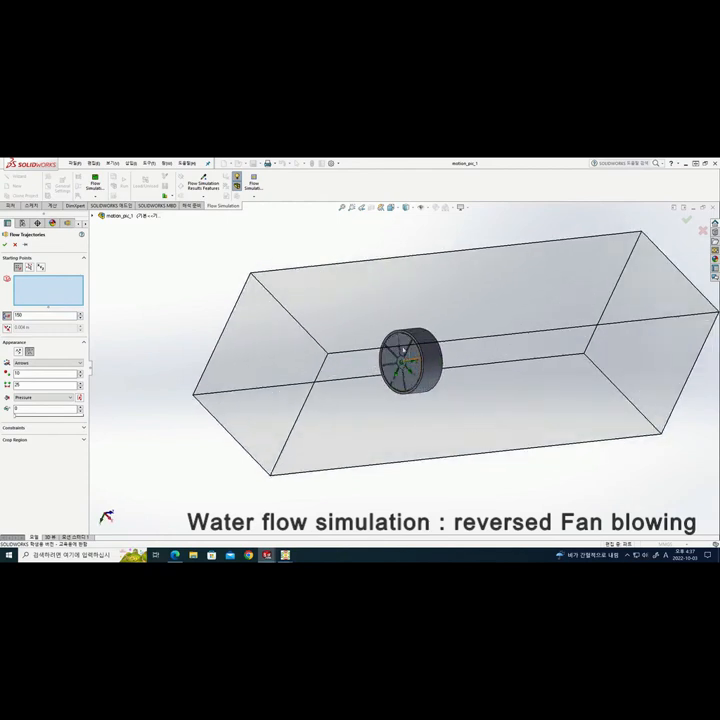
click(400, 356)
scroll(408, 360, down, 2)
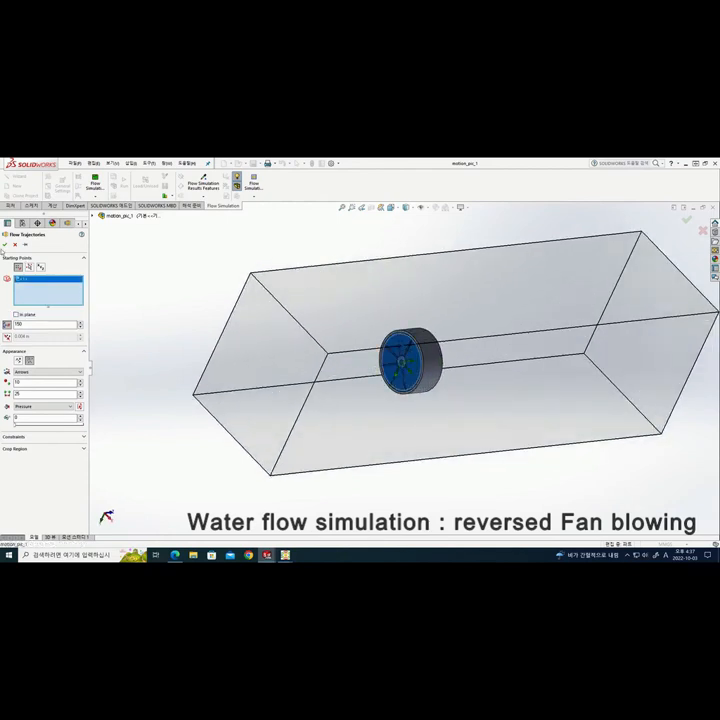
click(5, 244)
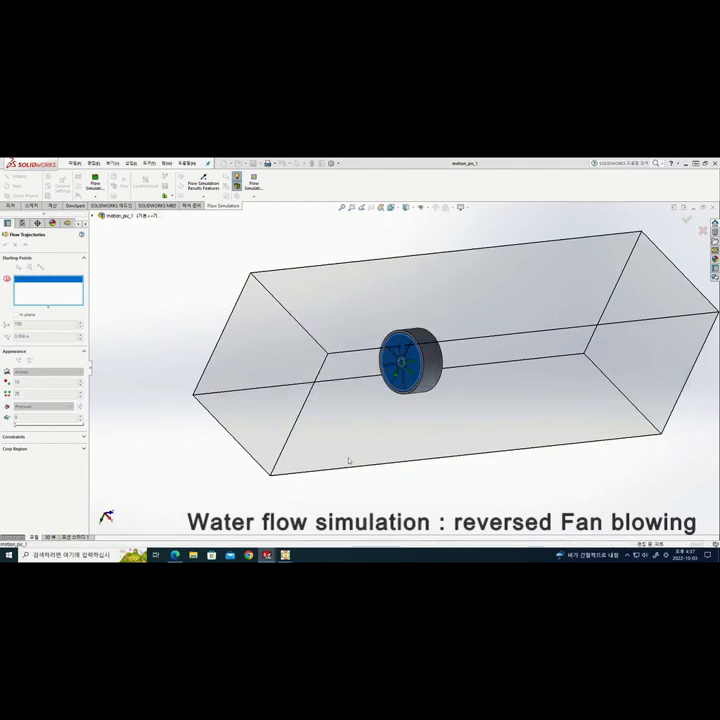
Examine the pressure-coloured flow trajectories around the fan from both sides and close up
scroll(354, 390, up, 3)
scroll(372, 393, down, 2)
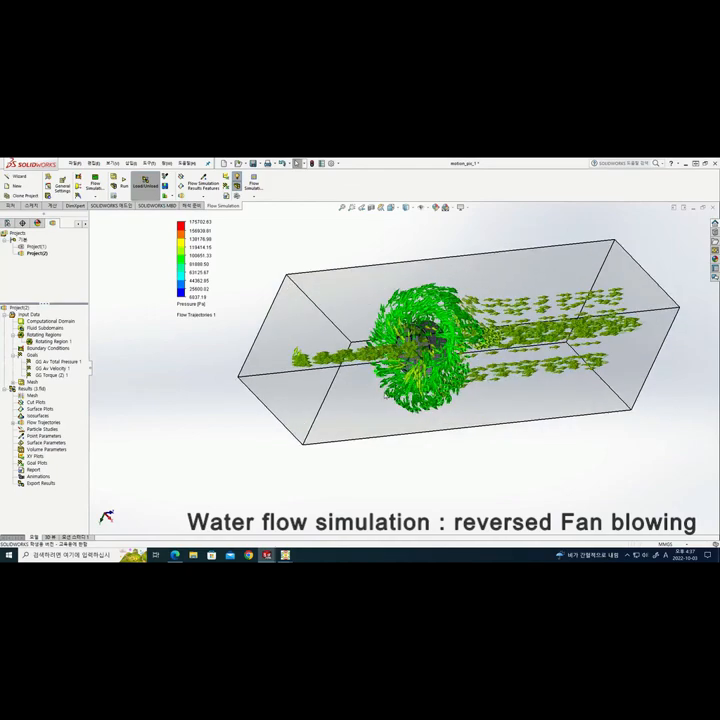
middle_drag(434, 387, 576, 448)
scroll(478, 342, down, 2)
middle_drag(477, 341, 365, 338)
scroll(439, 335, down, 1)
scroll(439, 335, up, 1)
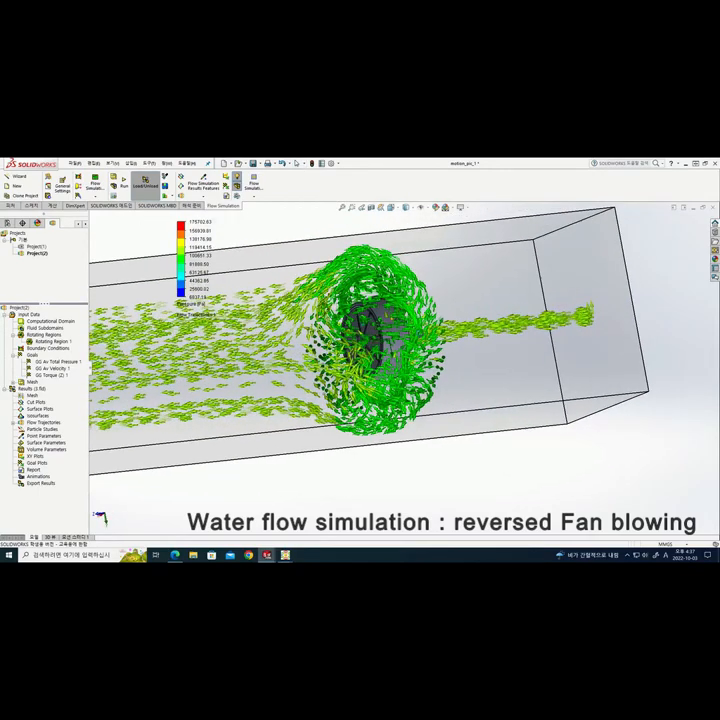
scroll(370, 338, down, 4)
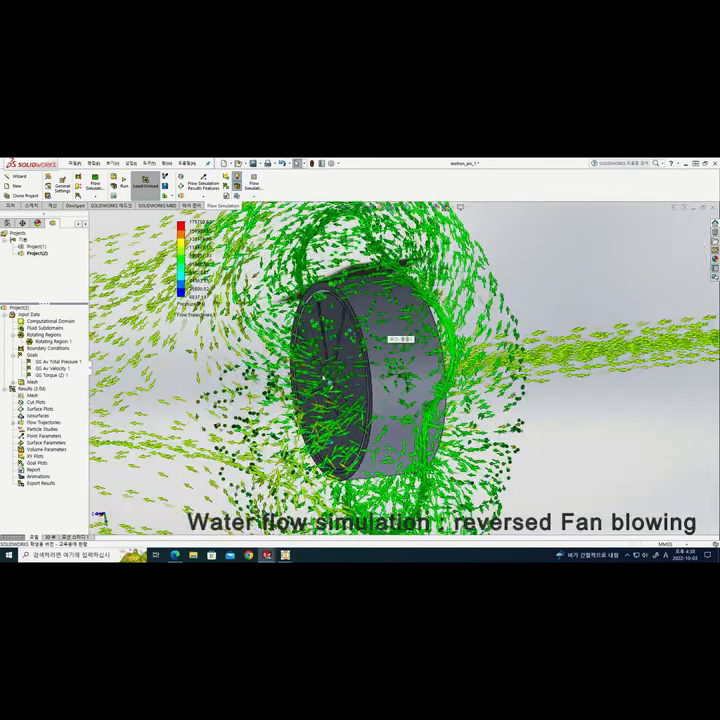
middle_drag(424, 384, 549, 378)
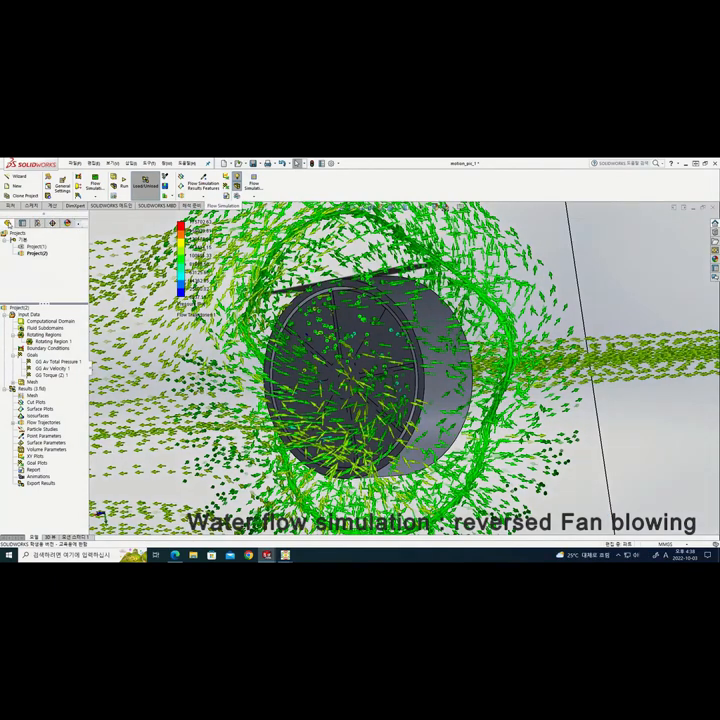
Hide the rotating-region disc feature (보스-돌출4) to expose the blades, and return to the Flow Simulation project tree
click(8, 222)
right_click(29, 383)
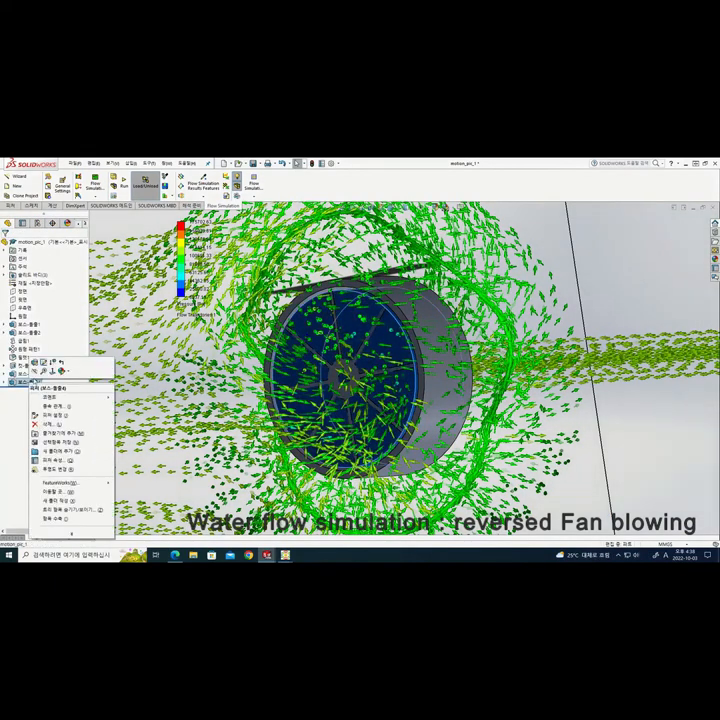
click(36, 371)
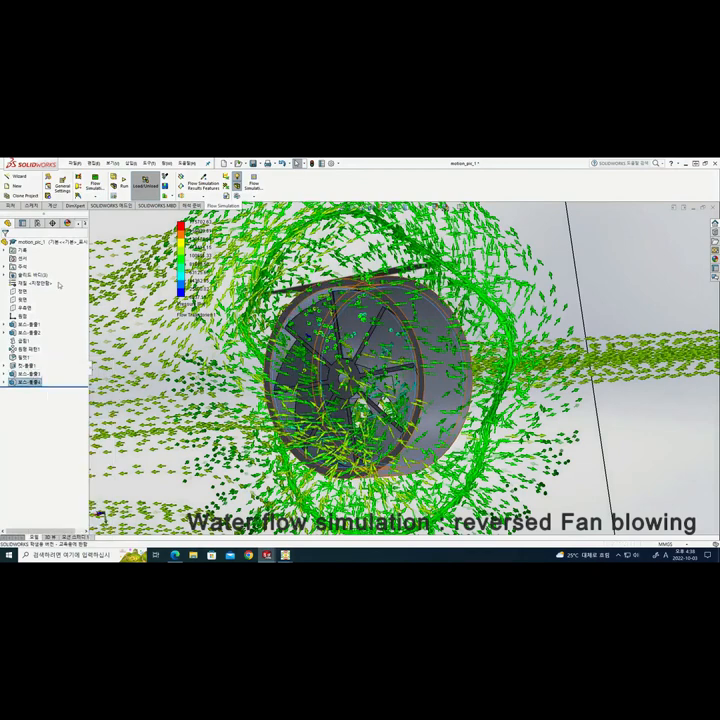
click(83, 224)
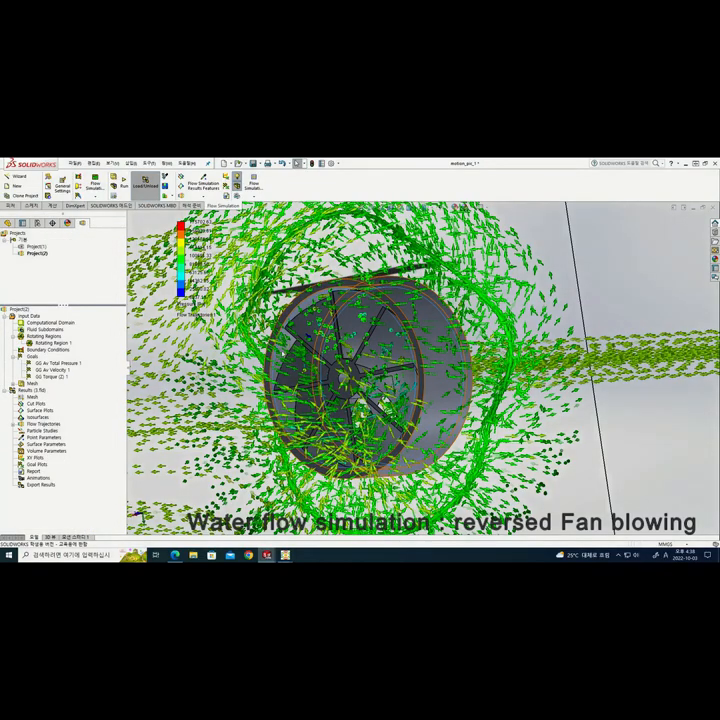
Play the animation of all flow trajectories, including Flow Trajectories 2, with the whole fan in view
scroll(347, 356, down, 2)
scroll(362, 362, up, 2)
middle_drag(362, 362, 390, 378)
scroll(405, 376, down, 2)
middle_drag(500, 310, 345, 426)
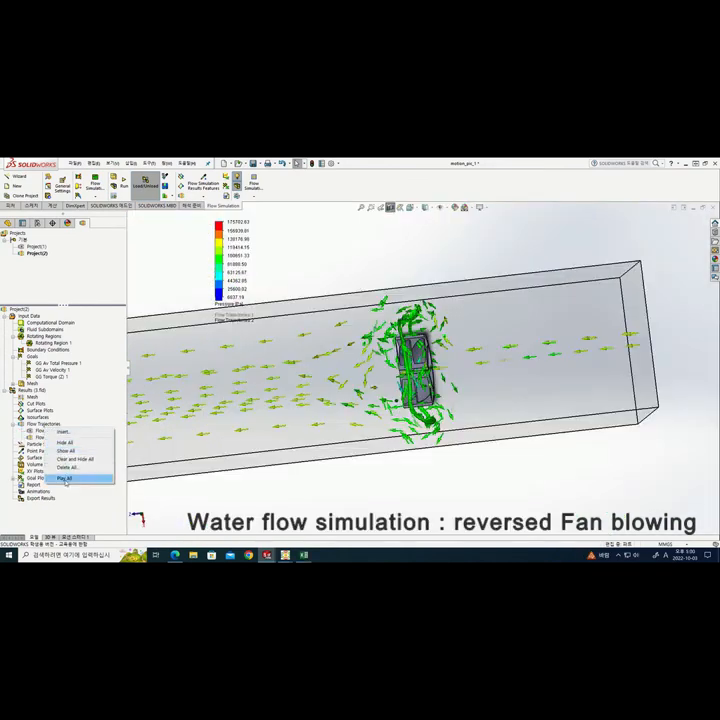
click(65, 479)
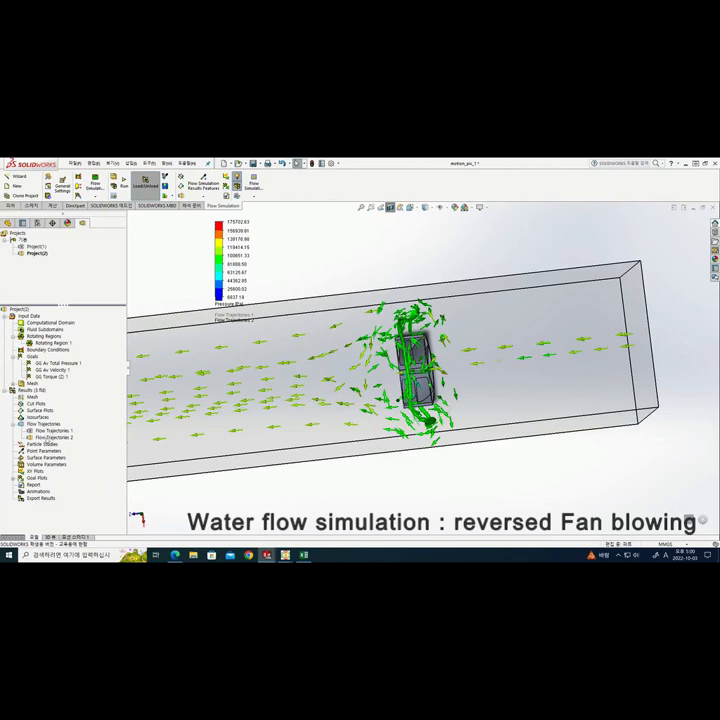
click(54, 437)
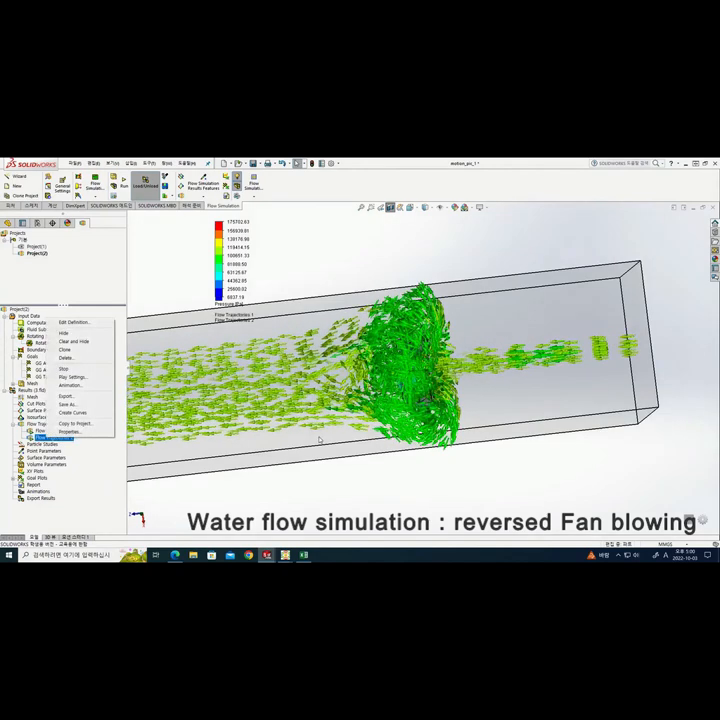
right_click(57, 438)
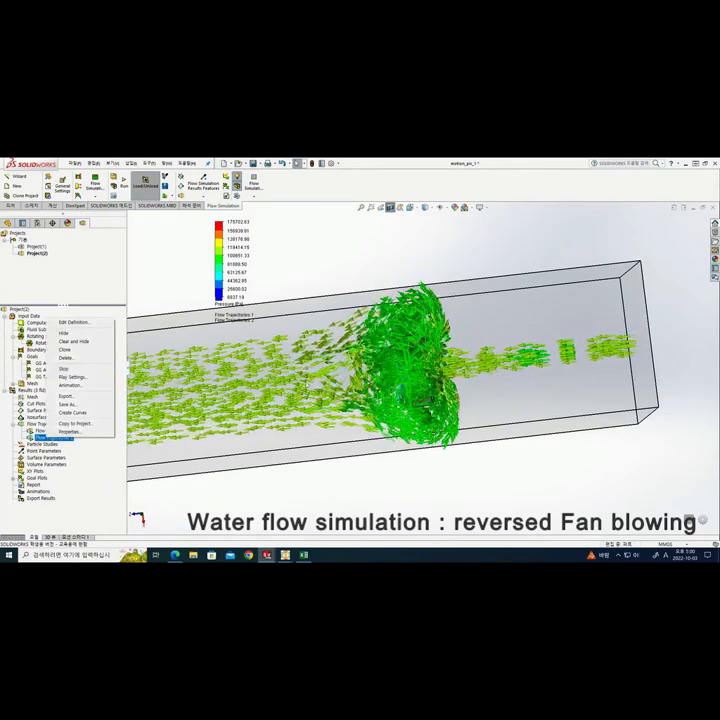
click(154, 479)
Examine the playing flow trajectories around the fan from an oblique end view and close up at the blades
middle_drag(423, 402, 300, 418)
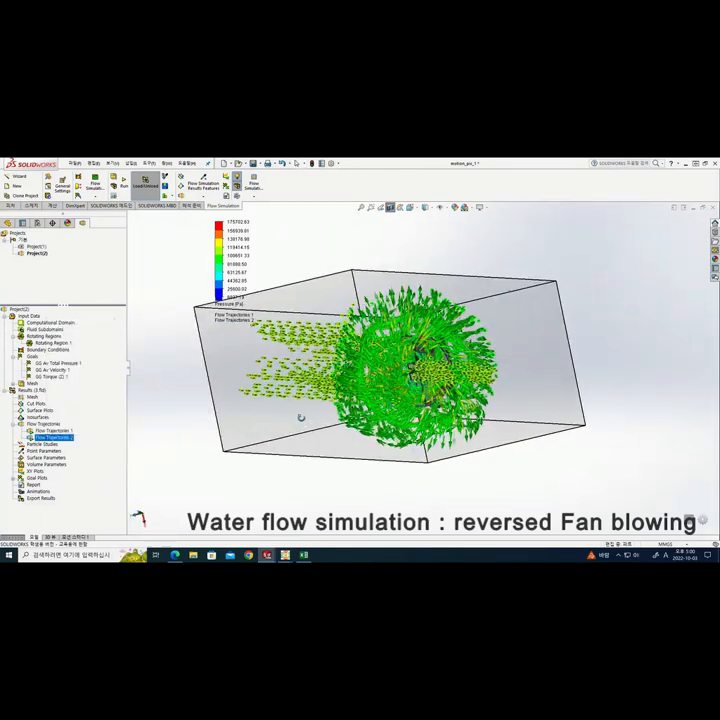
scroll(380, 398, down, 3)
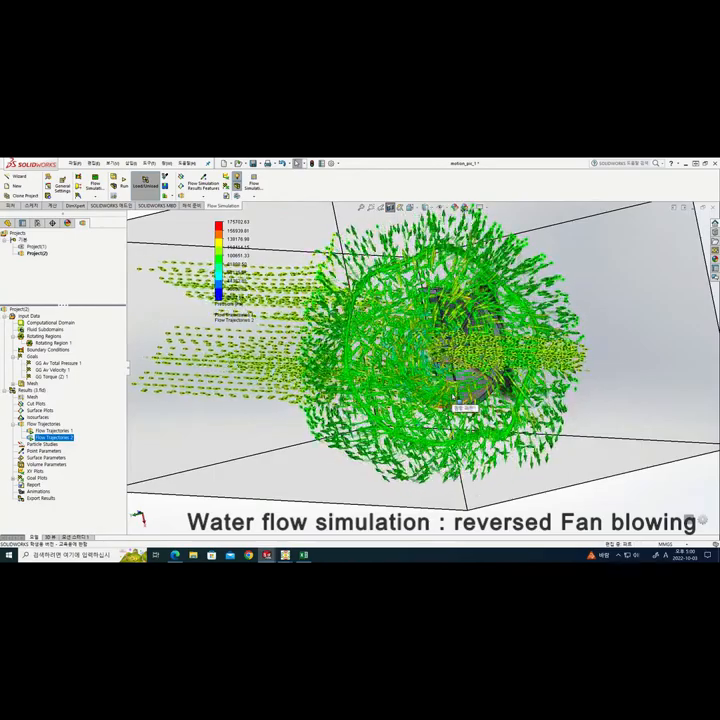
middle_drag(372, 354, 450, 350)
scroll(450, 350, down, 1)
scroll(454, 384, down, 1)
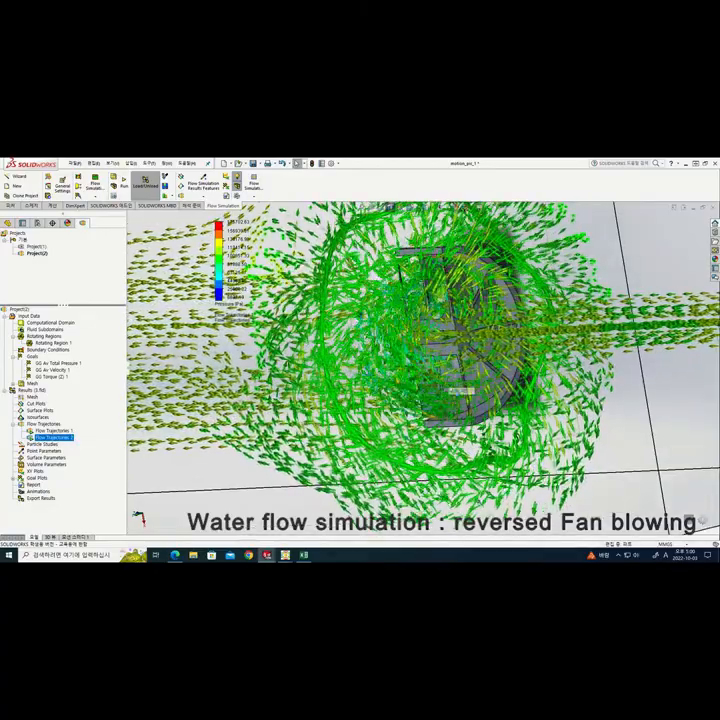